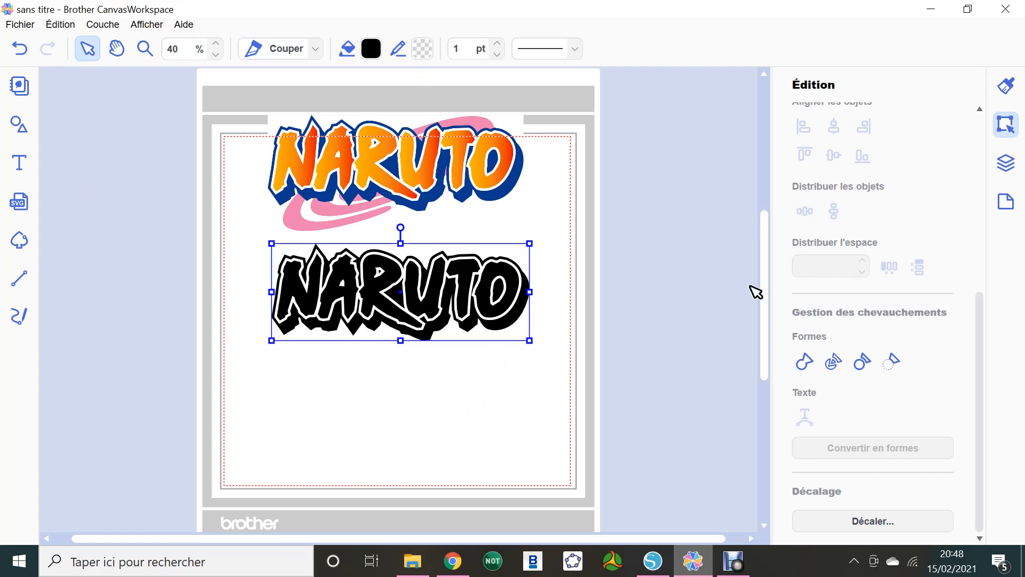
# - Split the traced black NARUTO logo into individual shapes
pyautogui.click(834, 363)
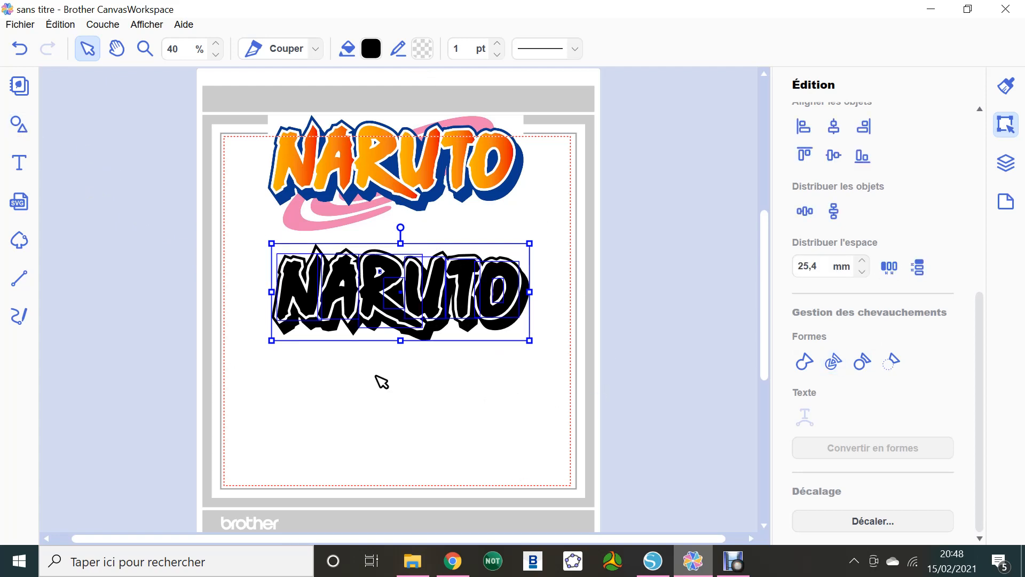
pyautogui.click(484, 411)
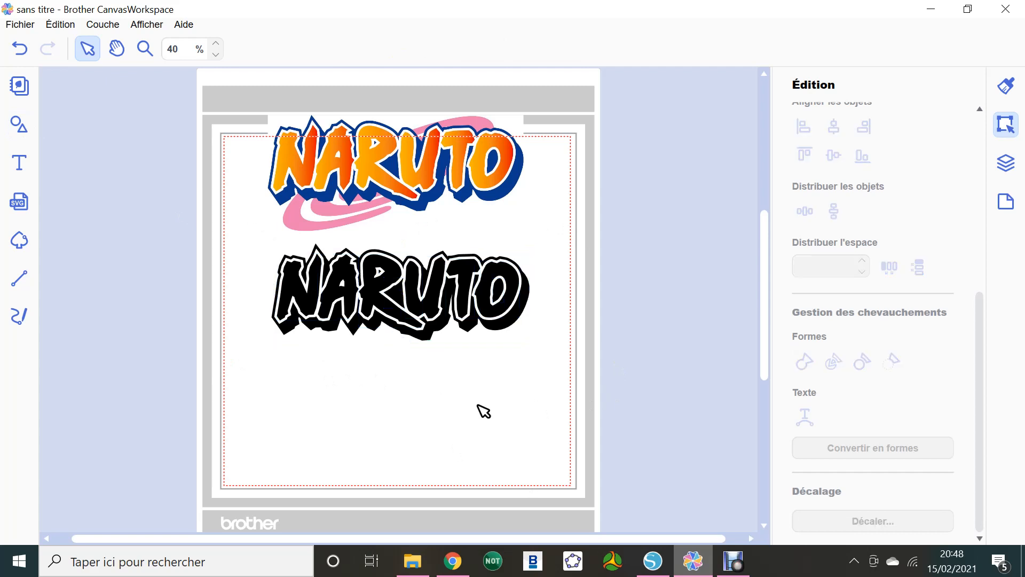
# - Select the six black NARUTO letters together and move them out of the outline, to the left of it
pyautogui.click(494, 303)
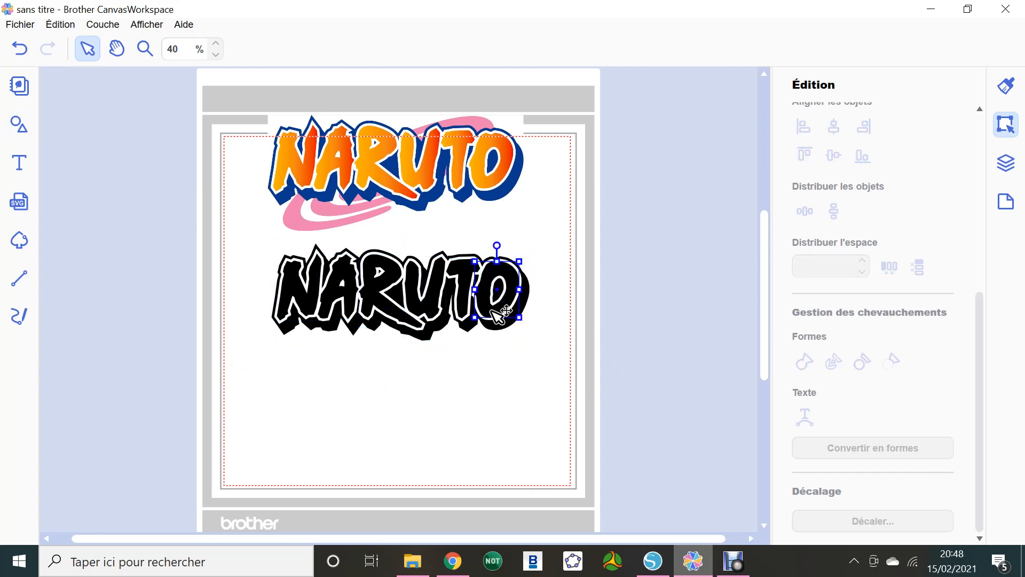
pyautogui.keyDown('shift'); pyautogui.click(468, 272); pyautogui.keyUp('shift')
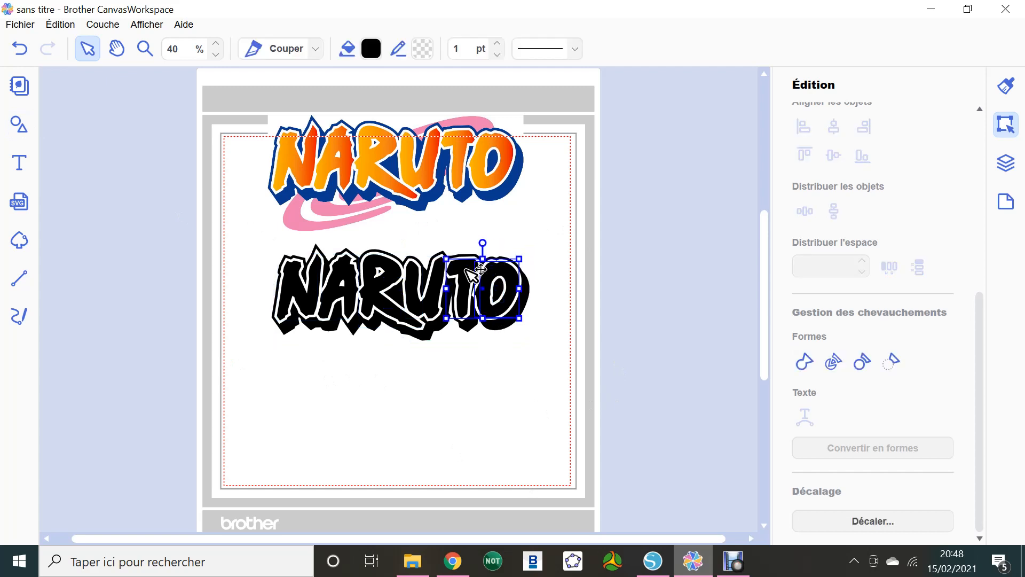
pyautogui.keyDown('shift'); pyautogui.click(421, 297); pyautogui.keyUp('shift')
pyautogui.keyDown('shift'); pyautogui.click(390, 294); pyautogui.keyUp('shift')
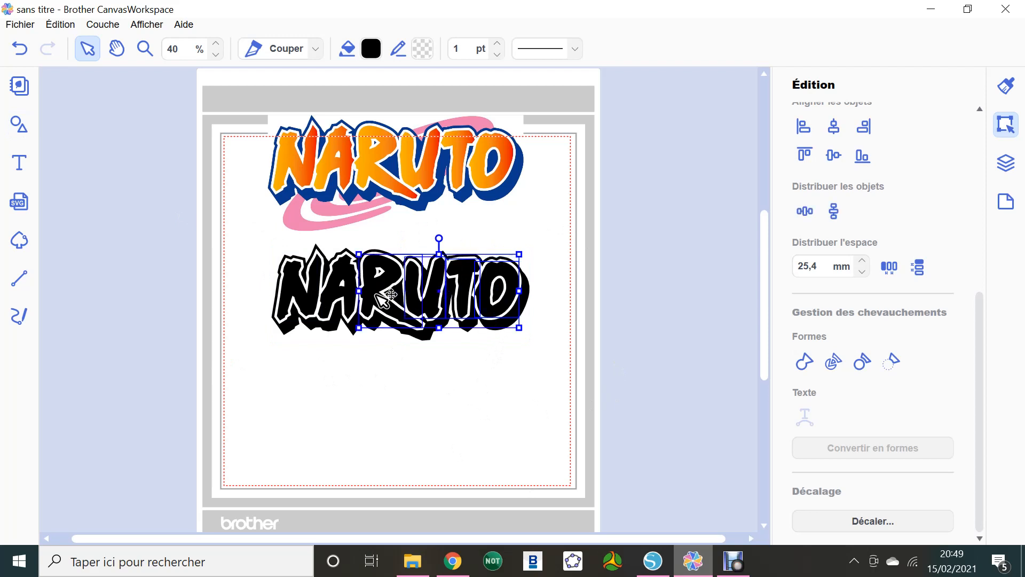
pyautogui.keyDown('shift'); pyautogui.click(338, 294); pyautogui.keyUp('shift')
pyautogui.keyDown('shift'); pyautogui.click(301, 293); pyautogui.keyUp('shift')
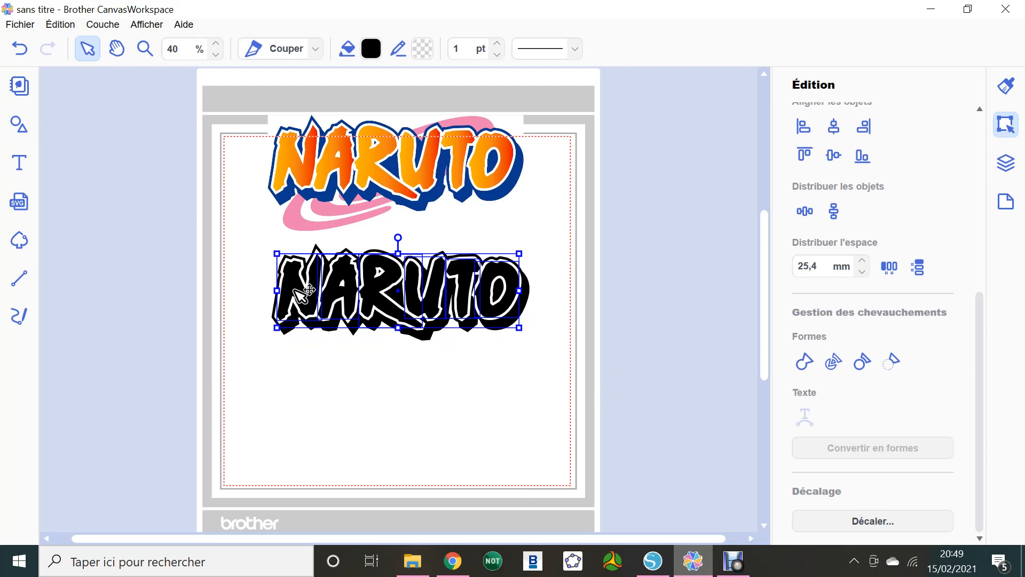
pyautogui.click(1006, 162)
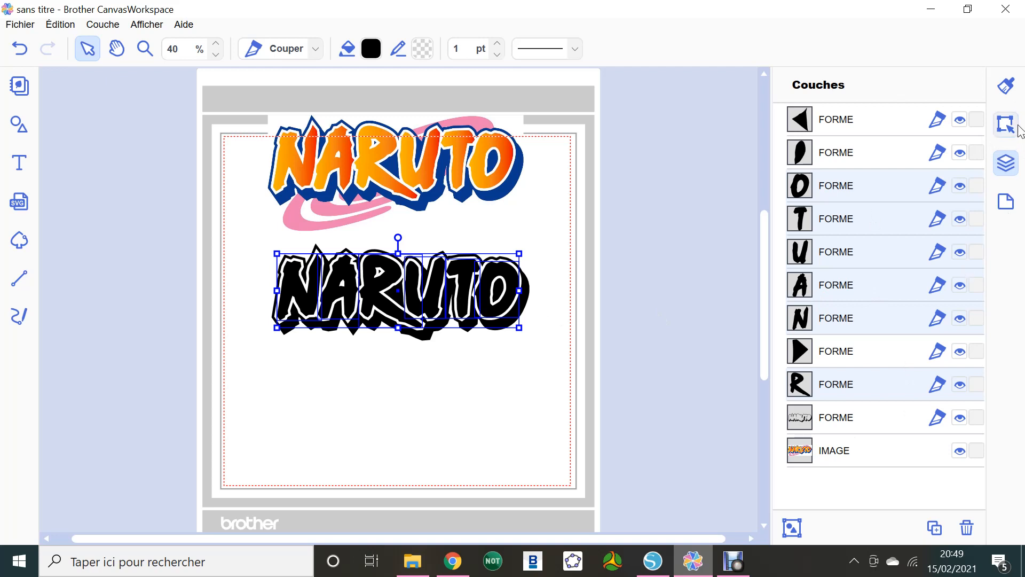
pyautogui.click(1007, 86)
pyautogui.moveTo(394, 294); pyautogui.dragTo(154, 258)
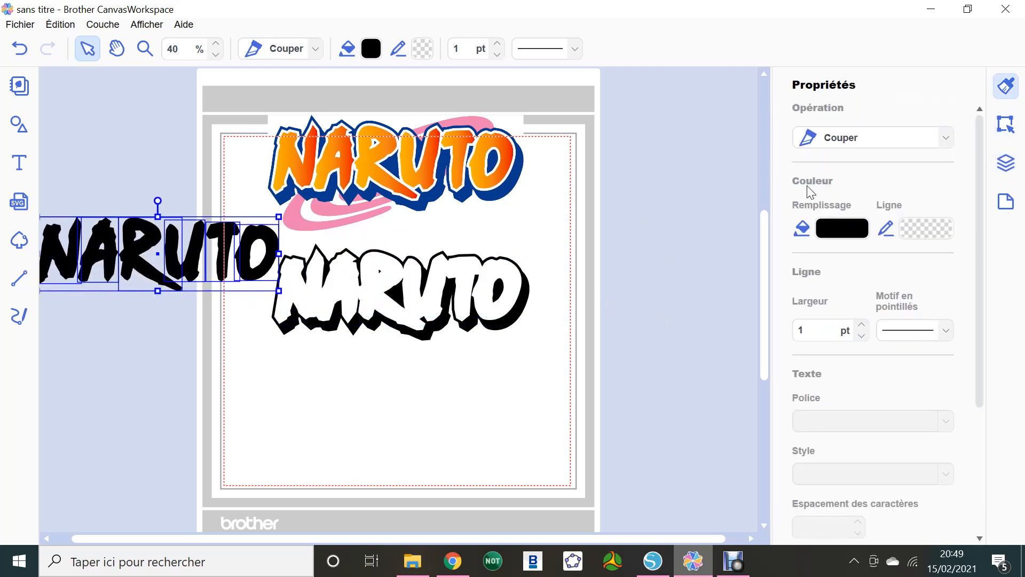
# - Group the six NARUTO letters and fill them with orange
pyautogui.click(1011, 159)
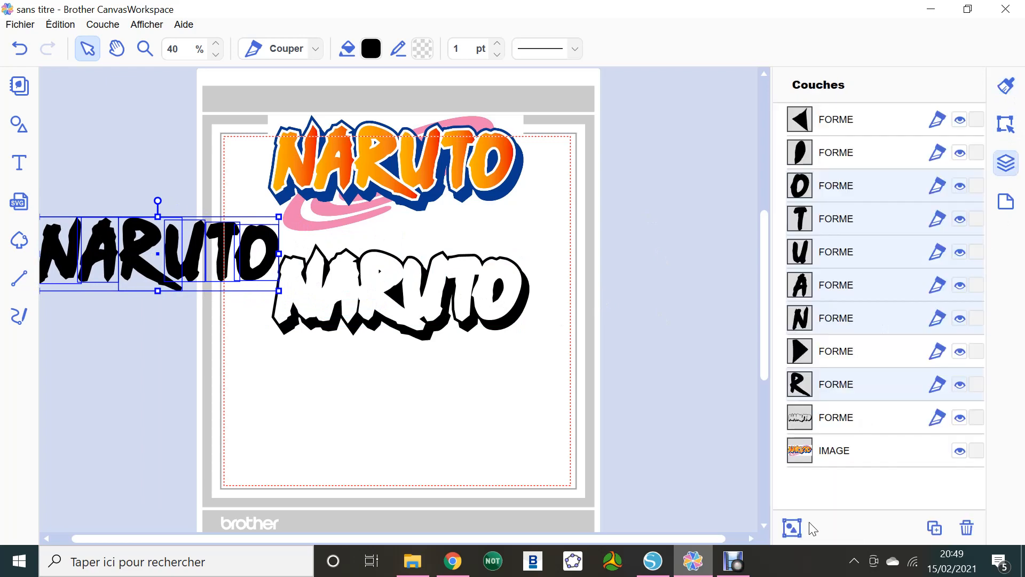
pyautogui.hotkey('ctrl', 'g')
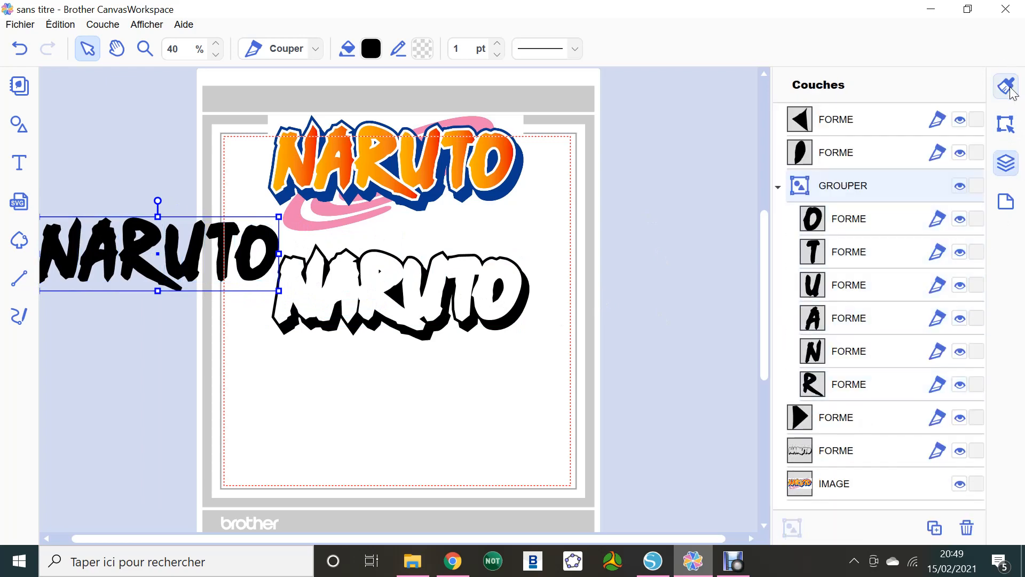
pyautogui.click(1006, 86)
pyautogui.click(845, 241)
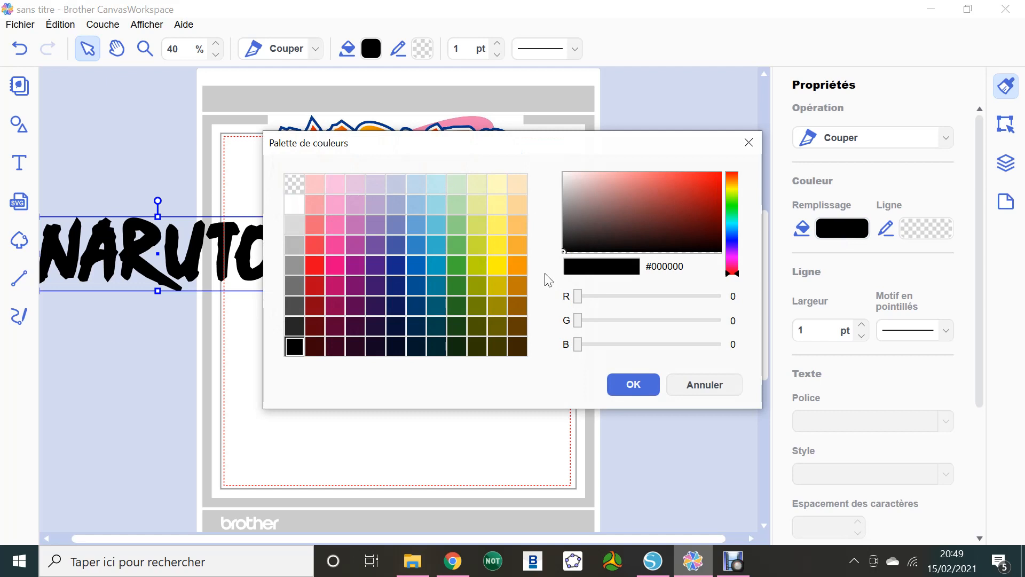
pyautogui.click(518, 265)
pyautogui.click(637, 395)
pyautogui.click(366, 367)
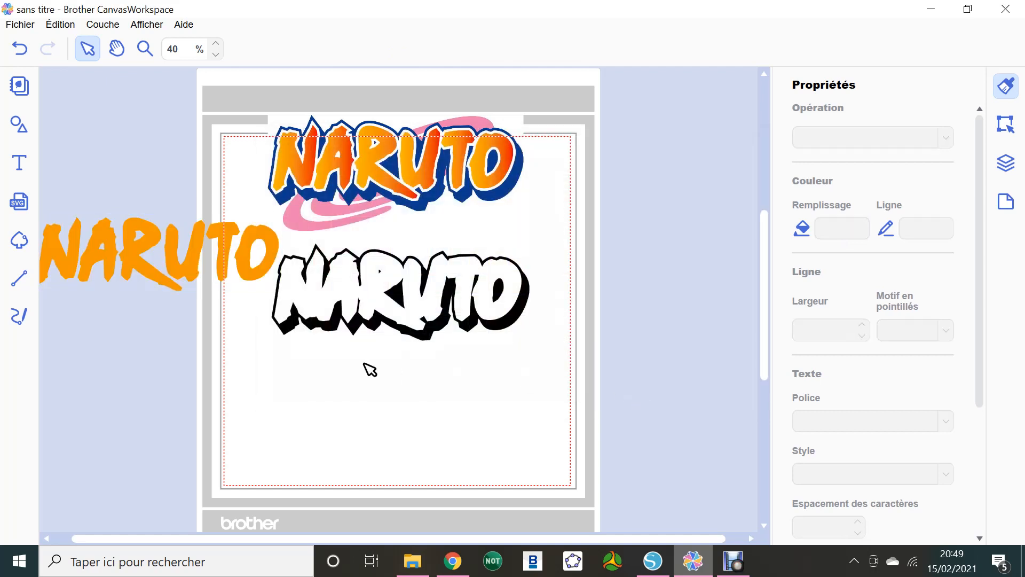
# - Select the remaining black outline with its inner pieces and move it slightly down and to the right, clear of the orange letters
pyautogui.moveTo(567, 380); pyautogui.dragTo(307, 291)
pyautogui.moveTo(518, 415); pyautogui.dragTo(352, 267)
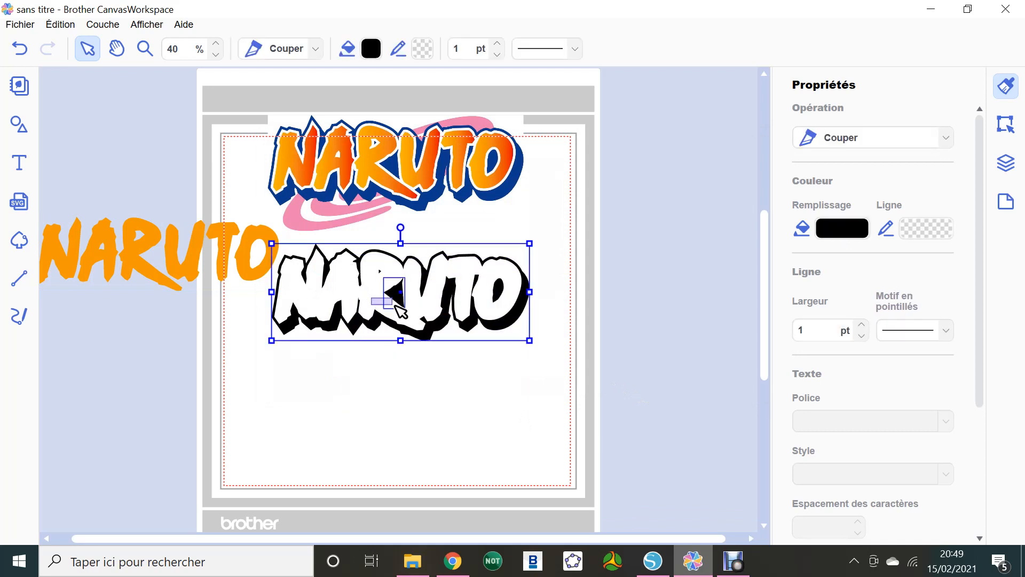
pyautogui.moveTo(619, 409); pyautogui.dragTo(359, 263)
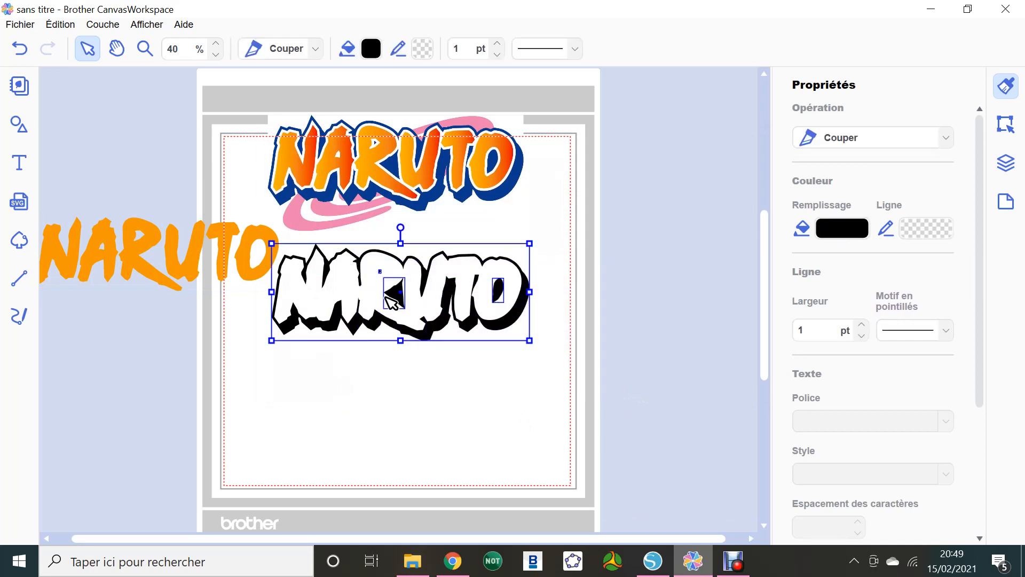
pyautogui.moveTo(408, 297); pyautogui.dragTo(432, 343)
pyautogui.click(160, 177)
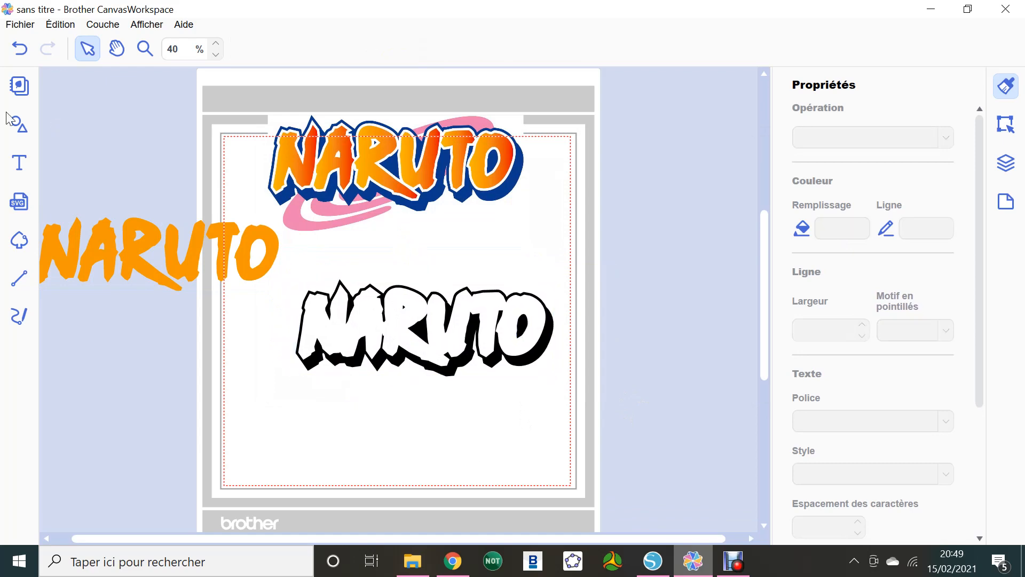
# - Insert a plain rectangle and position and resize it so that it fully encloses the black NARUTO outline
pyautogui.click(19, 124)
pyautogui.click(113, 387)
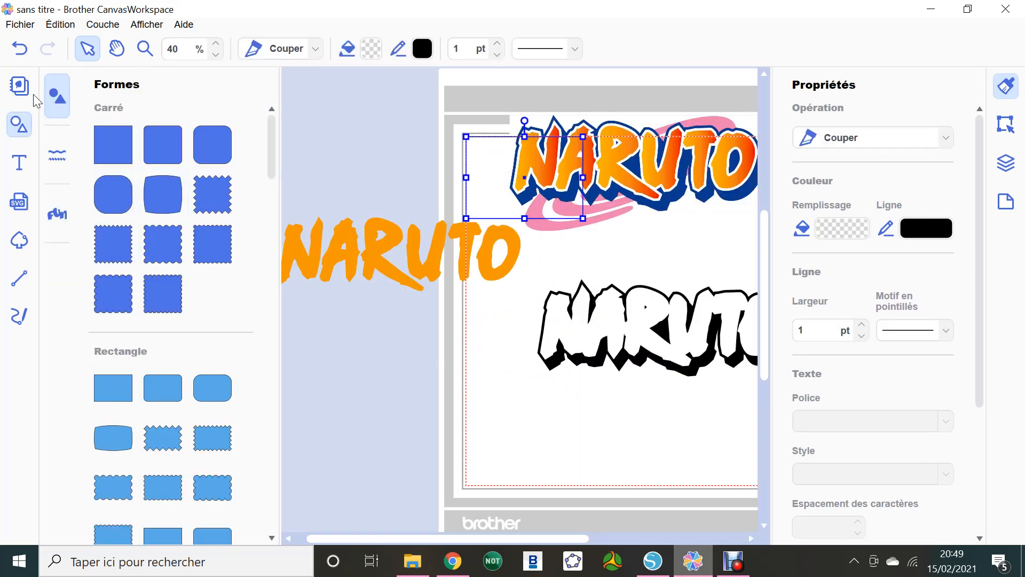
pyautogui.click(19, 125)
pyautogui.moveTo(254, 166); pyautogui.dragTo(318, 293)
pyautogui.moveTo(405, 305); pyautogui.dragTo(564, 314)
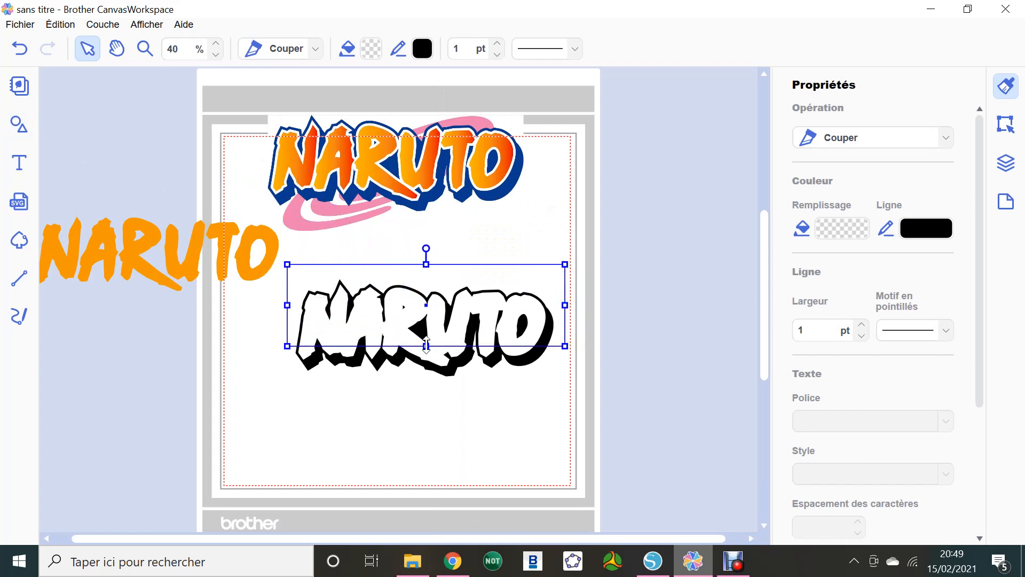
pyautogui.moveTo(426, 346); pyautogui.dragTo(426, 378)
# - Divide the rectangle and the NARUTO outline pieces into separate shapes along their overlaps
pyautogui.moveTo(462, 431); pyautogui.dragTo(443, 282)
pyautogui.moveTo(621, 430); pyautogui.dragTo(297, 262)
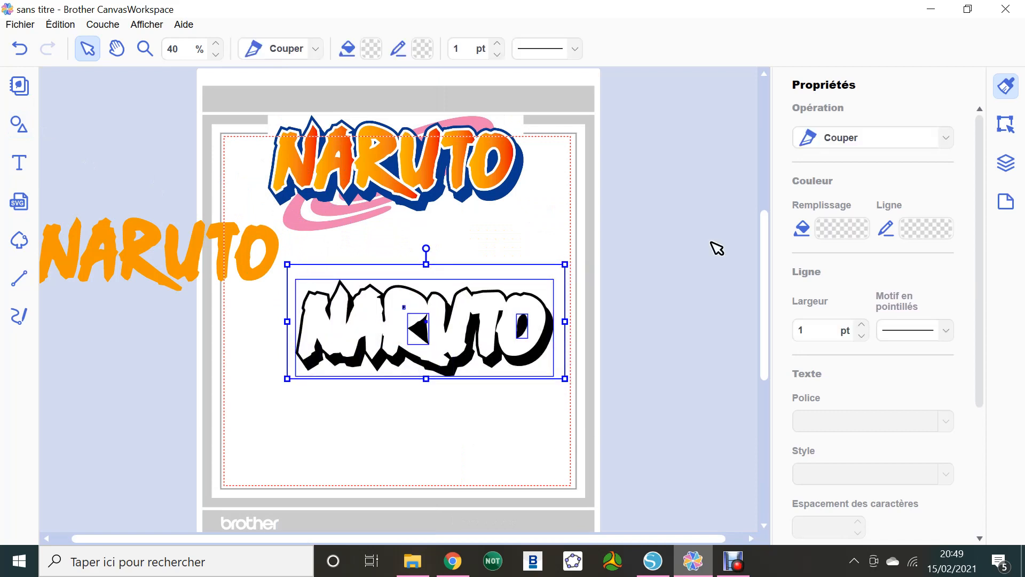
pyautogui.click(1006, 124)
pyautogui.scroll(-5, 953, 342)
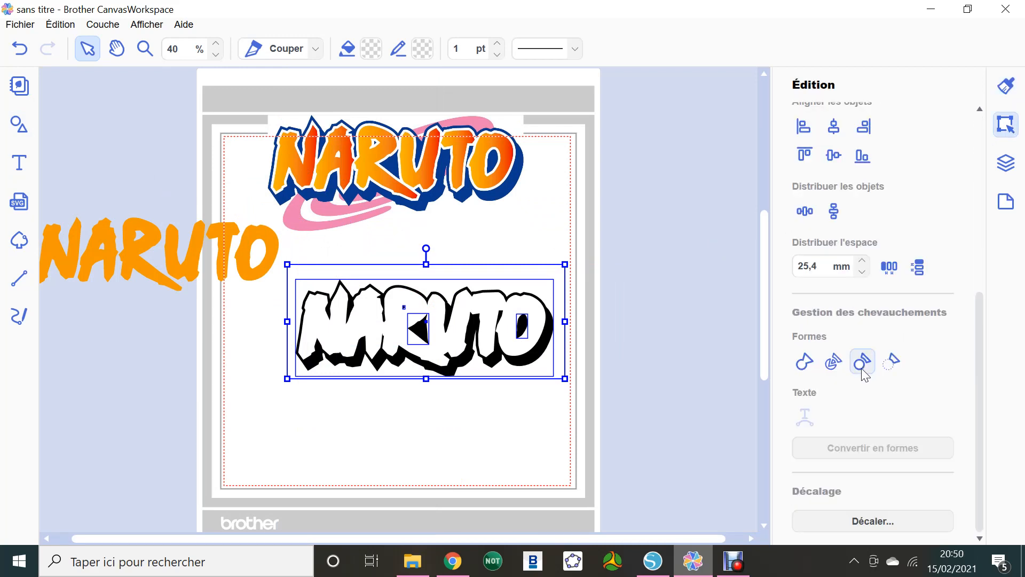
pyautogui.click(834, 361)
pyautogui.click(617, 418)
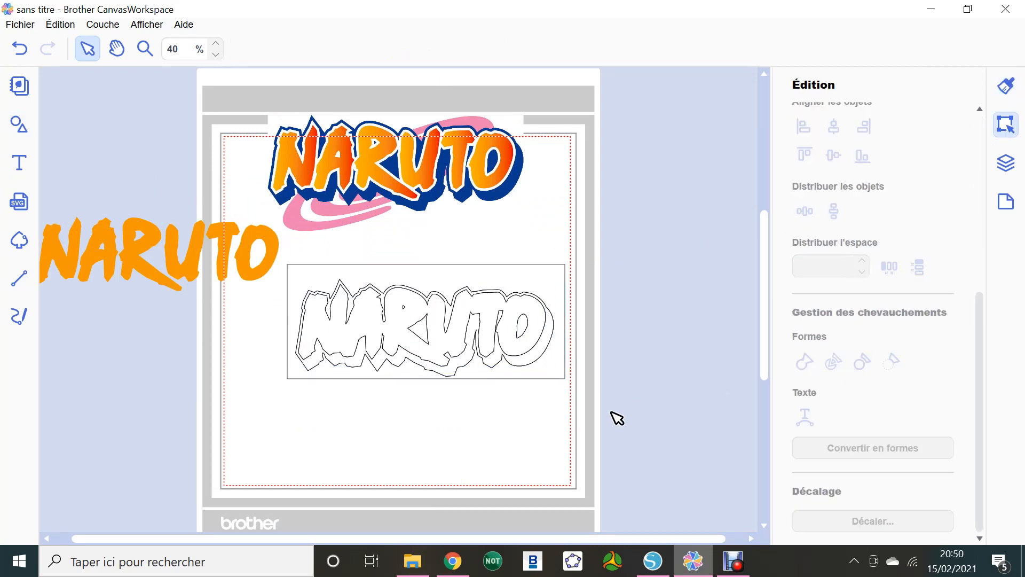
# - Move the inner lettering background shape out of the rectangle and make its line colour transparent
pyautogui.moveTo(517, 348); pyautogui.dragTo(367, 467)
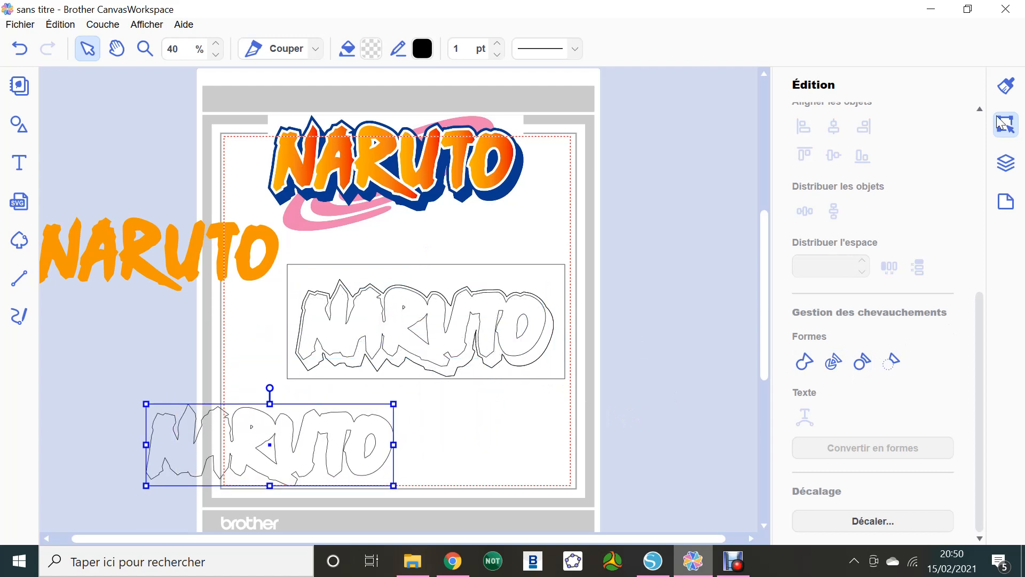
pyautogui.click(1008, 88)
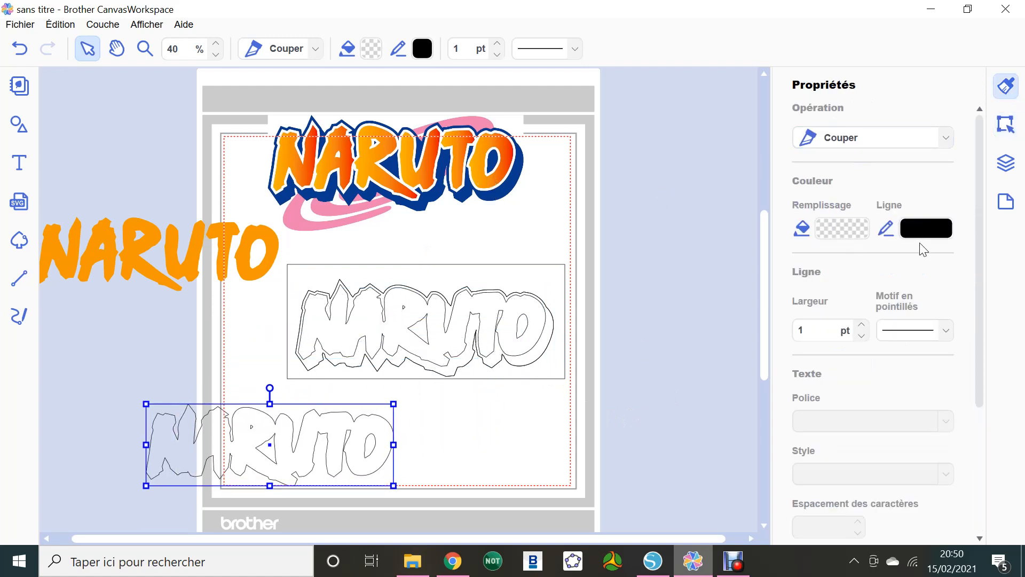
pyautogui.click(937, 233)
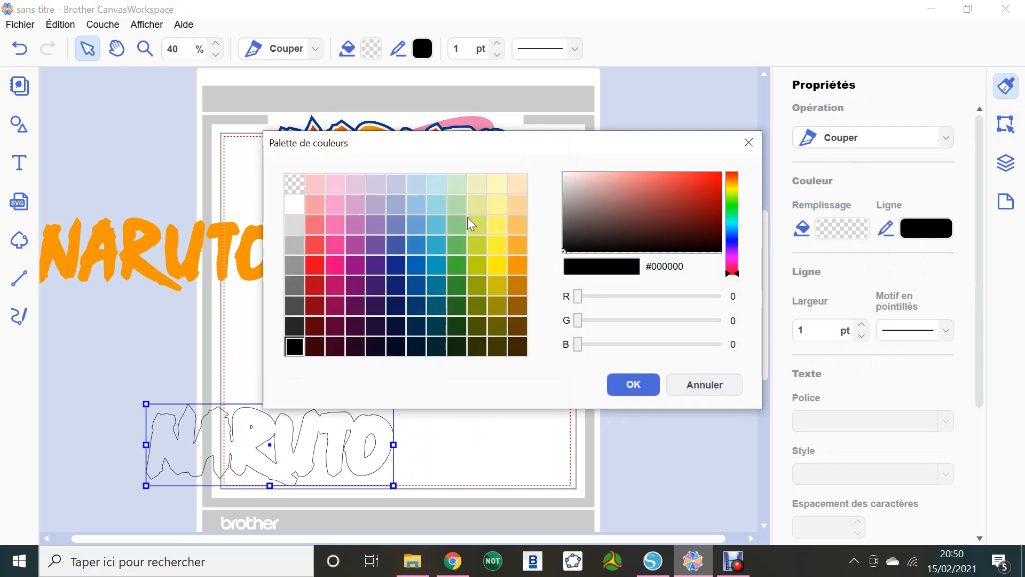
pyautogui.click(296, 181)
pyautogui.click(636, 385)
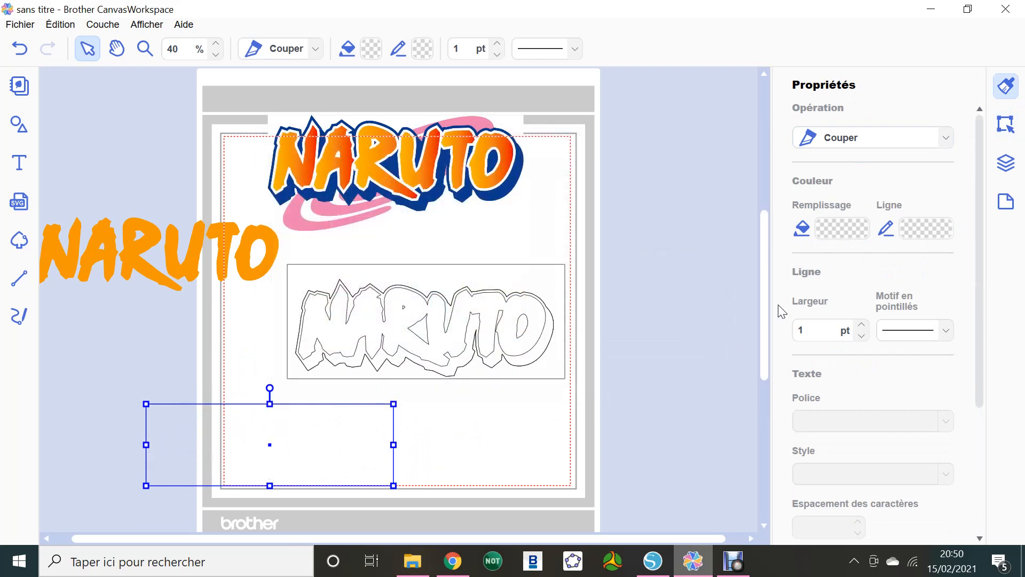
# - Fill the lettering background shape with light grey #DBDBDB and place it just below the orange letters
pyautogui.click(849, 231)
pyautogui.click(294, 224)
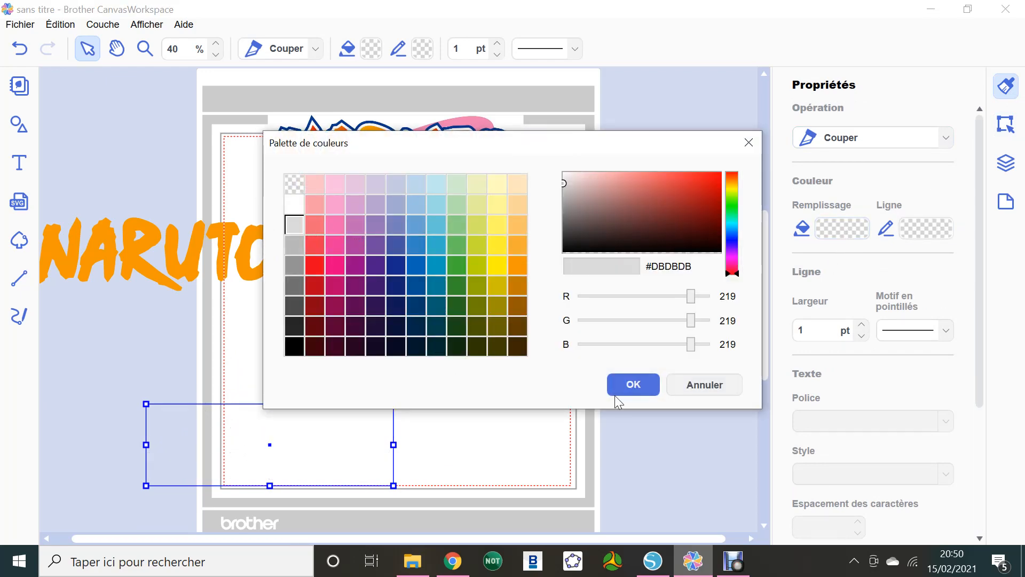
pyautogui.click(634, 385)
pyautogui.click(478, 491)
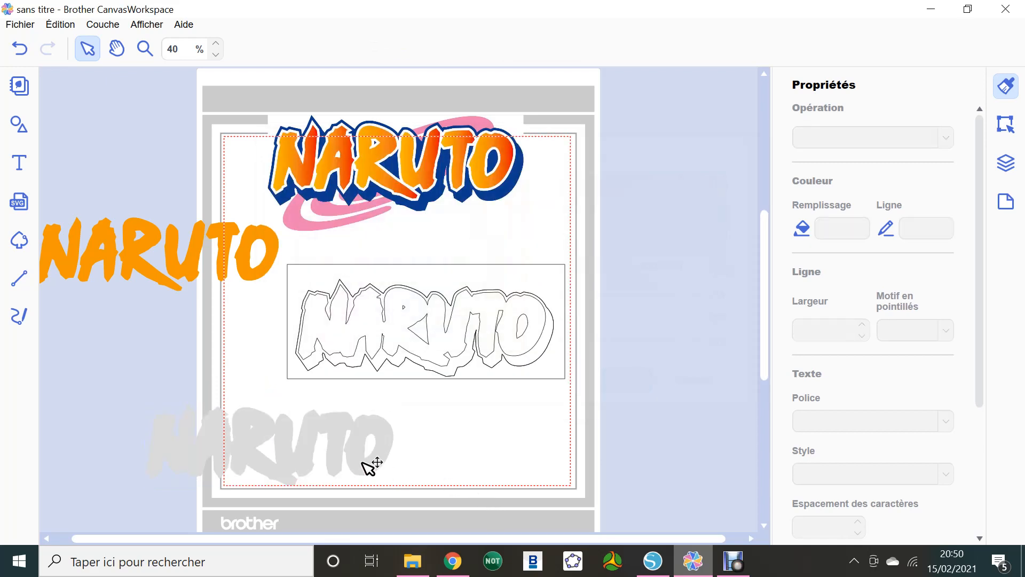
pyautogui.moveTo(367, 464); pyautogui.dragTo(251, 344)
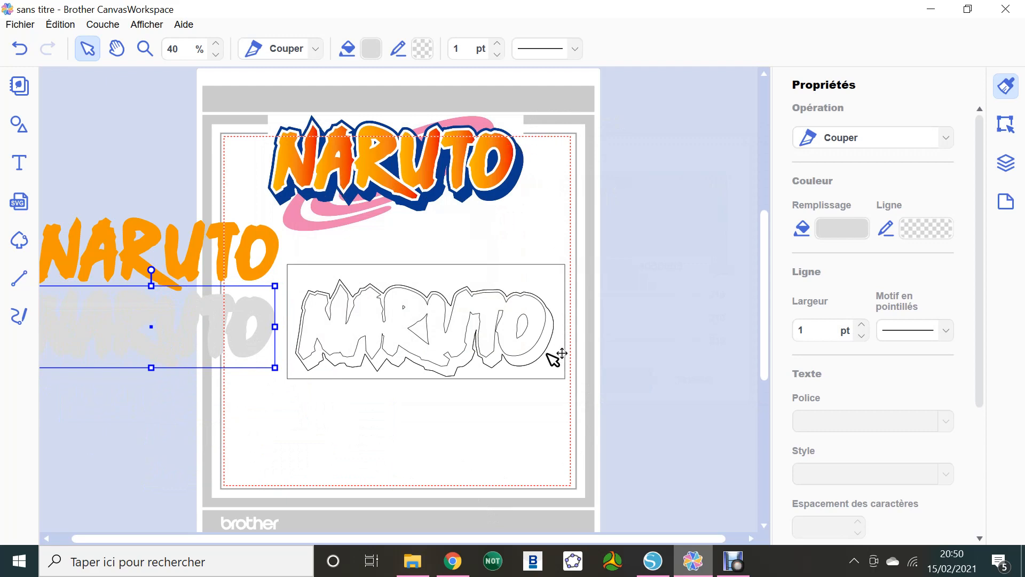
# - Move the NARUTO outline shape up and to the right, and the rectangular frame down, away from the small inner pieces
pyautogui.click(551, 333)
pyautogui.moveTo(555, 336); pyautogui.dragTo(731, 215)
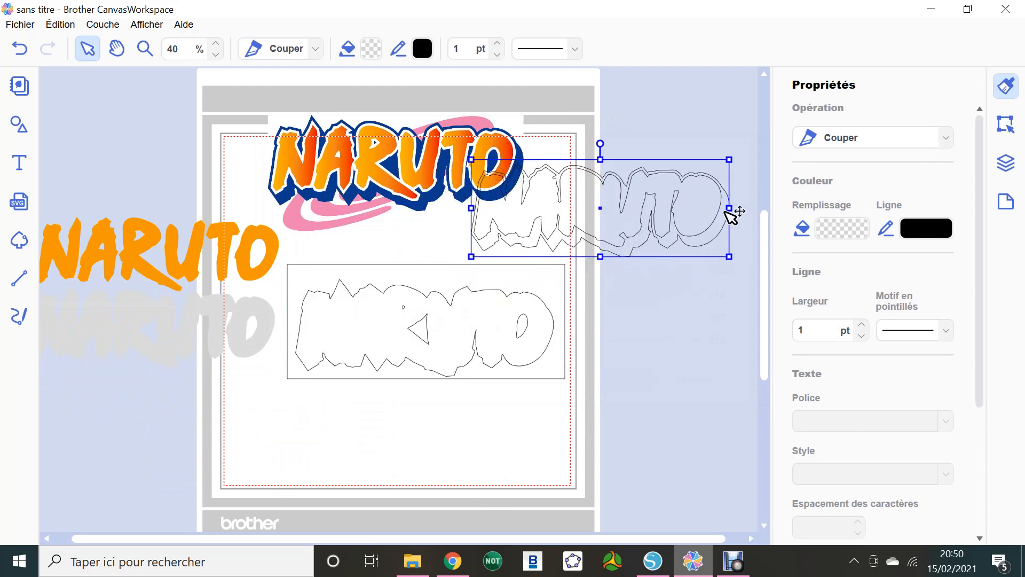
pyautogui.click(542, 355)
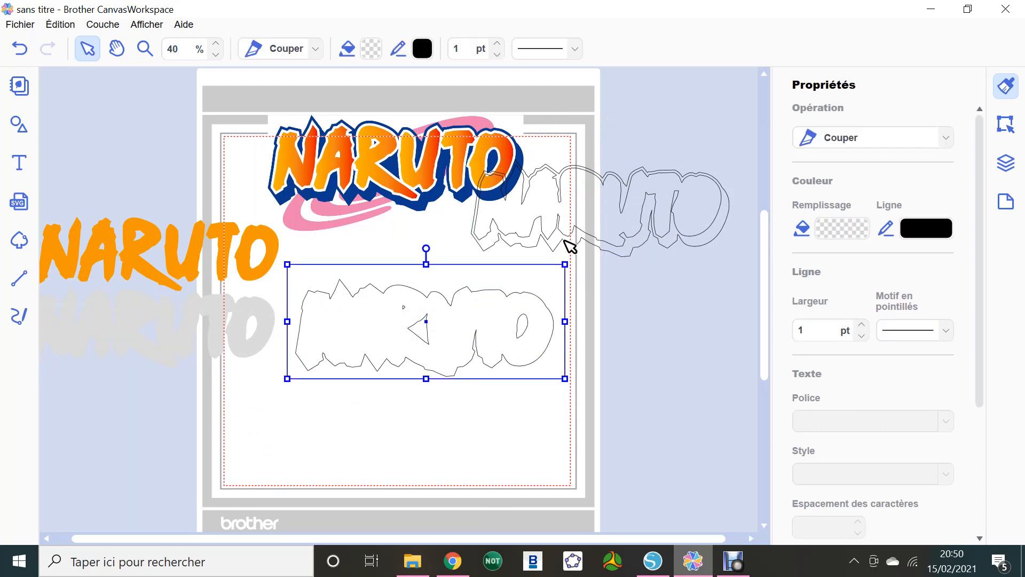
pyautogui.click(599, 432)
pyautogui.click(526, 275)
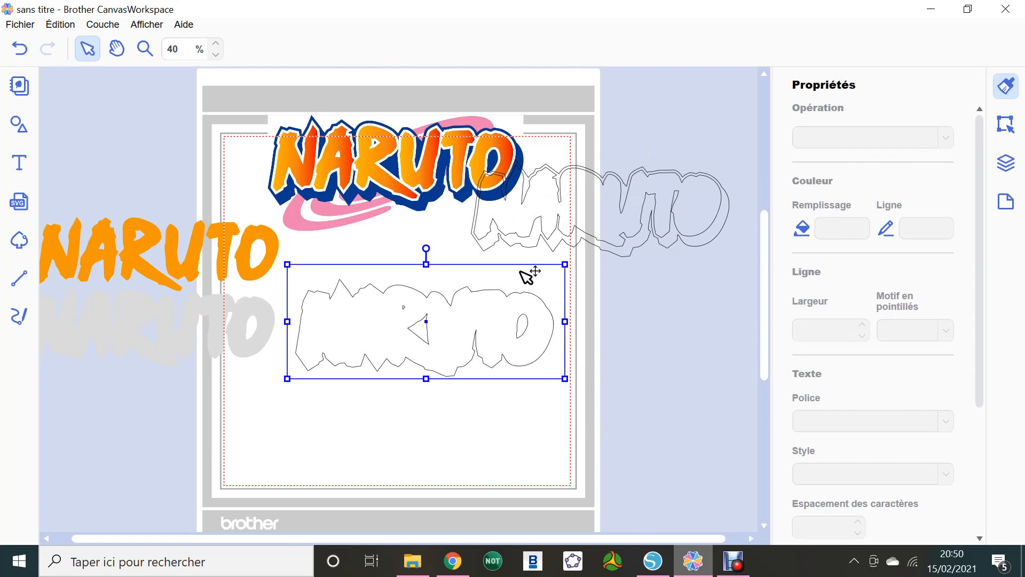
pyautogui.moveTo(524, 273); pyautogui.dragTo(526, 369)
# - Delete the leftover small inner pieces and the NARUTO outline shape, keeping the rectangular frame
pyautogui.moveTo(341, 260); pyautogui.dragTo(553, 349)
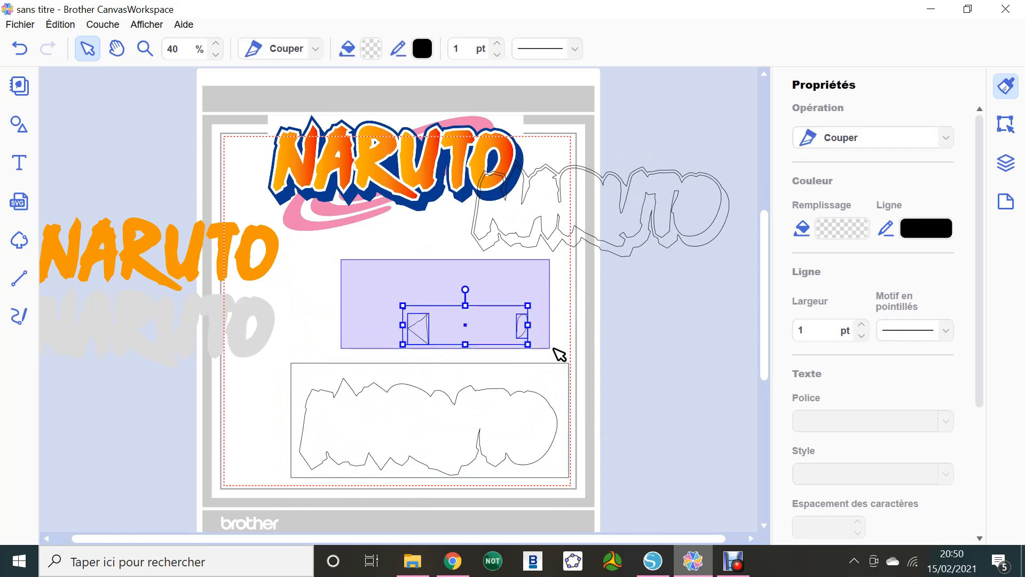
pyautogui.click(561, 350)
pyautogui.moveTo(725, 282); pyautogui.dragTo(661, 229)
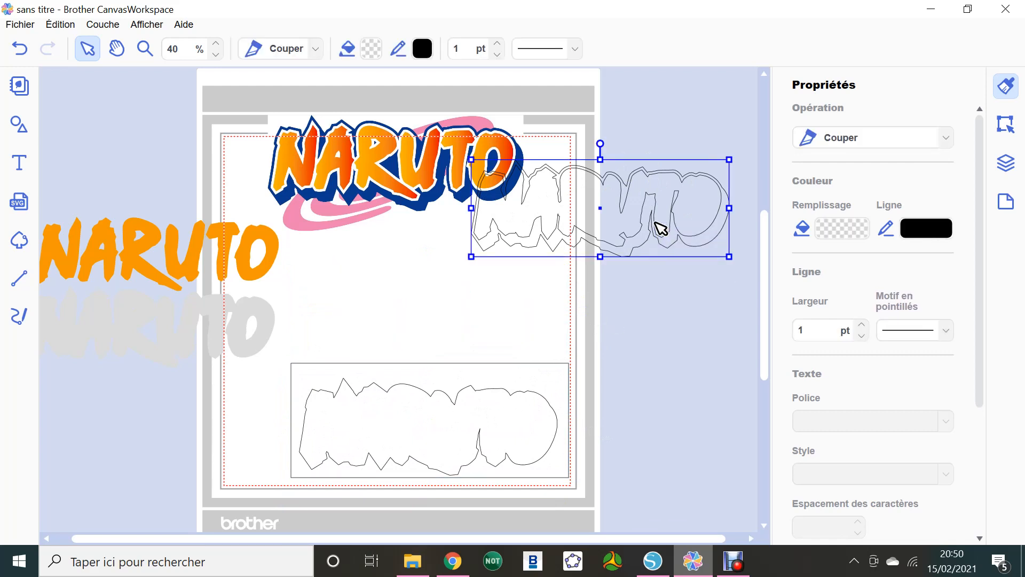
pyautogui.press('Delete')
# - Move the framed outline shape up and to the right, and delete its rectangular frame points so only the NARUTO outline is left
pyautogui.moveTo(549, 383); pyautogui.dragTo(589, 288)
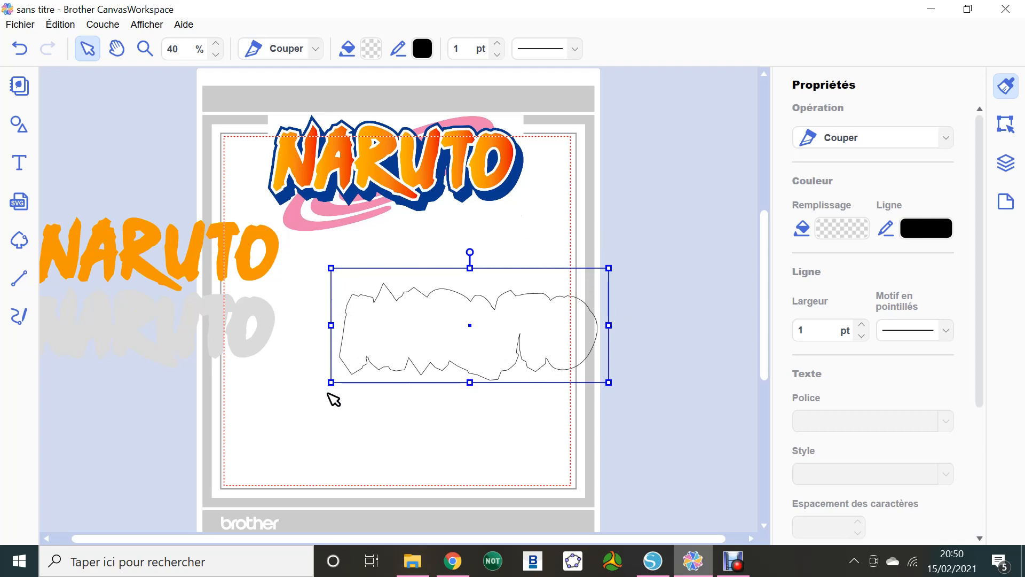
pyautogui.doubleClick(593, 273)
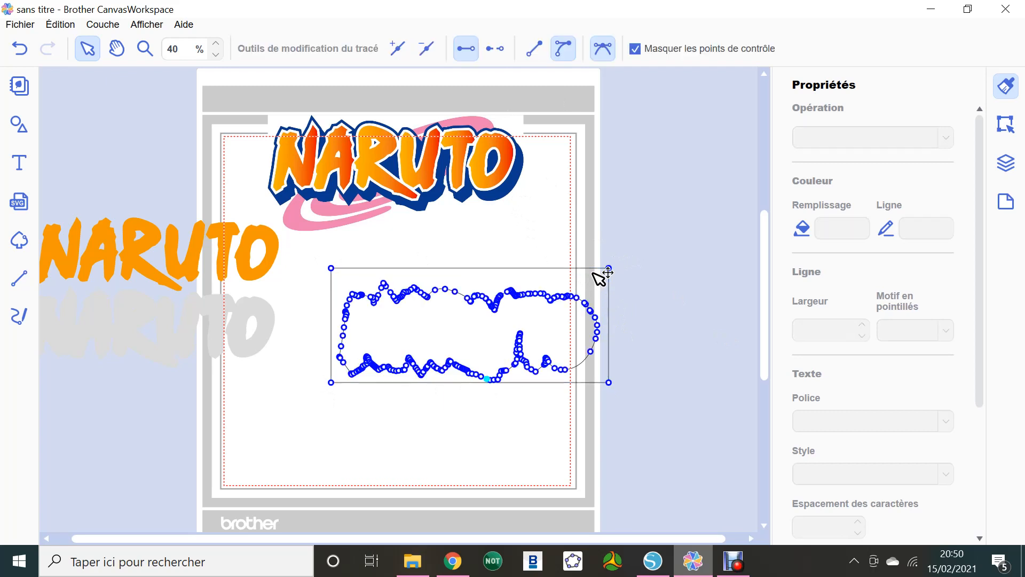
pyautogui.click(609, 268)
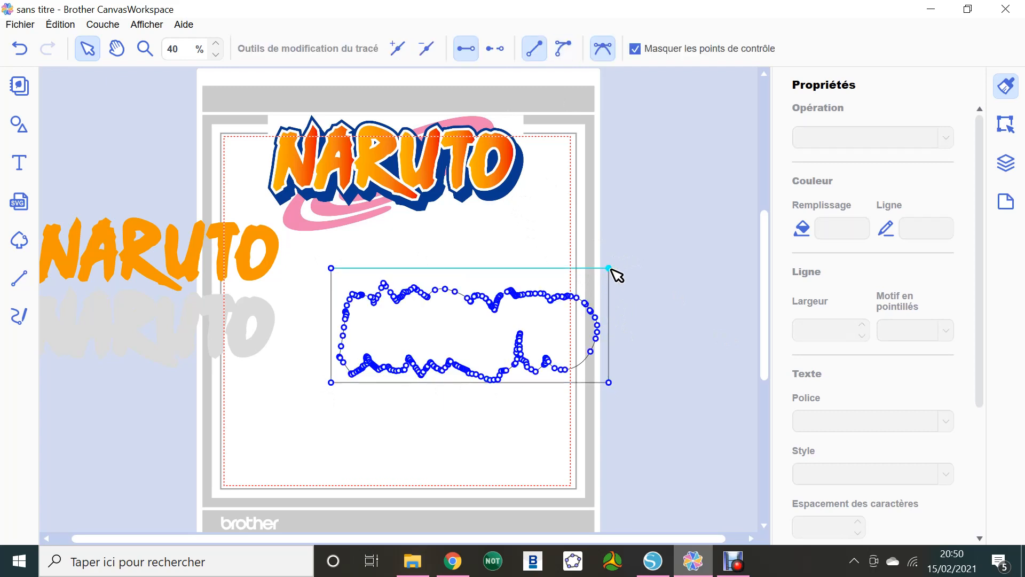
pyautogui.click(501, 52)
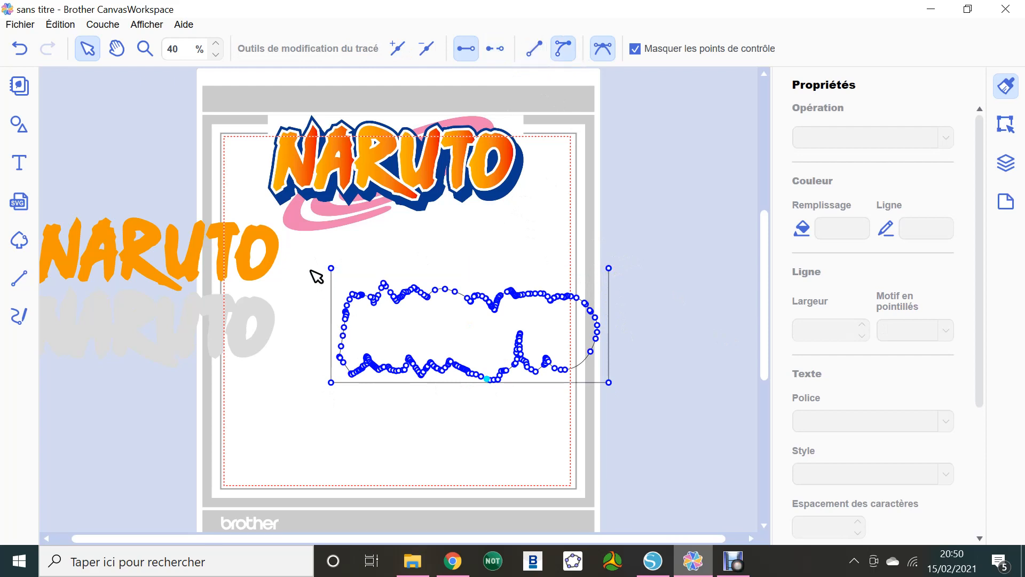
pyautogui.moveTo(314, 264); pyautogui.dragTo(336, 386)
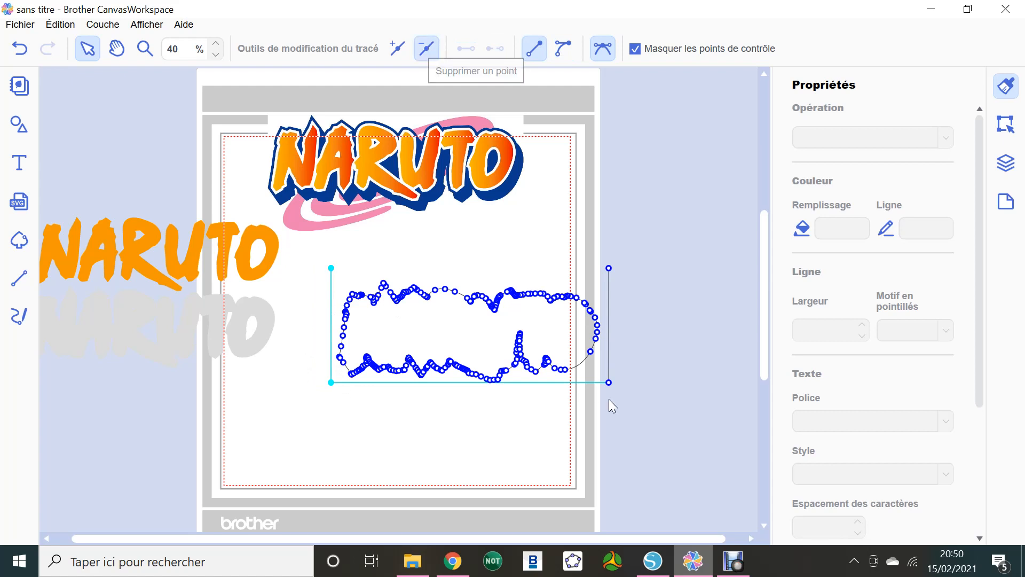
pyautogui.press('Delete')
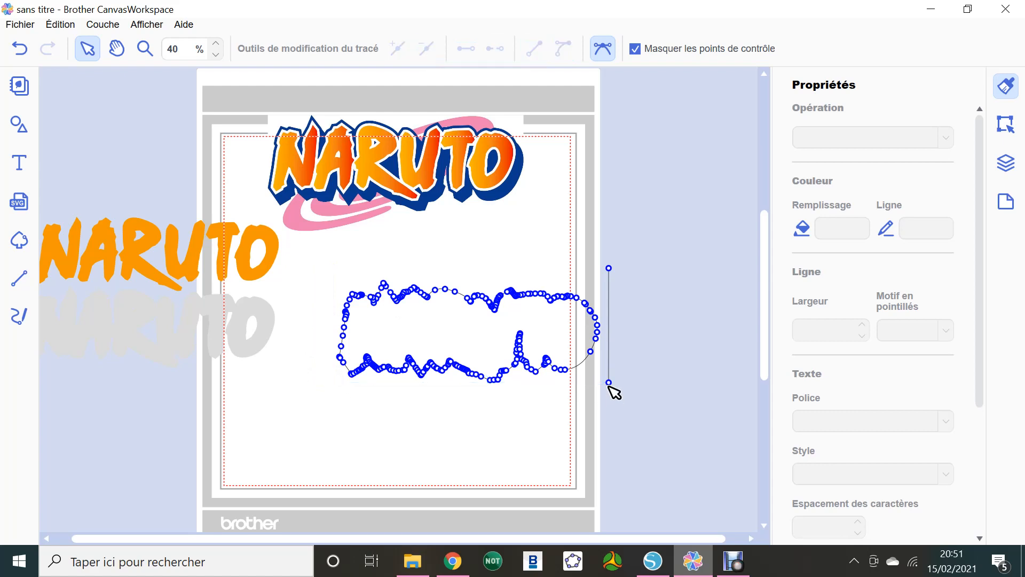
pyautogui.click(609, 383)
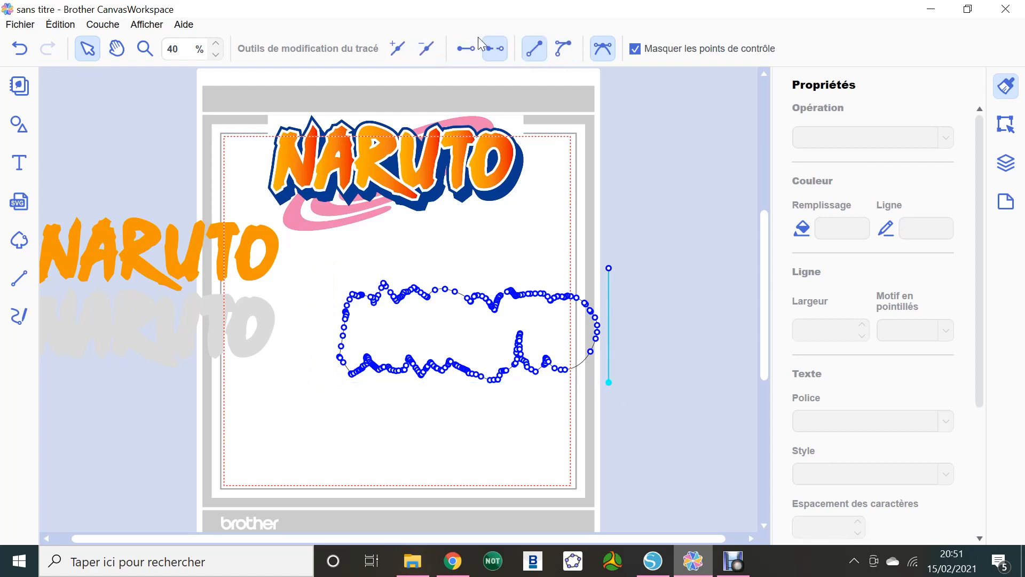
pyautogui.click(432, 47)
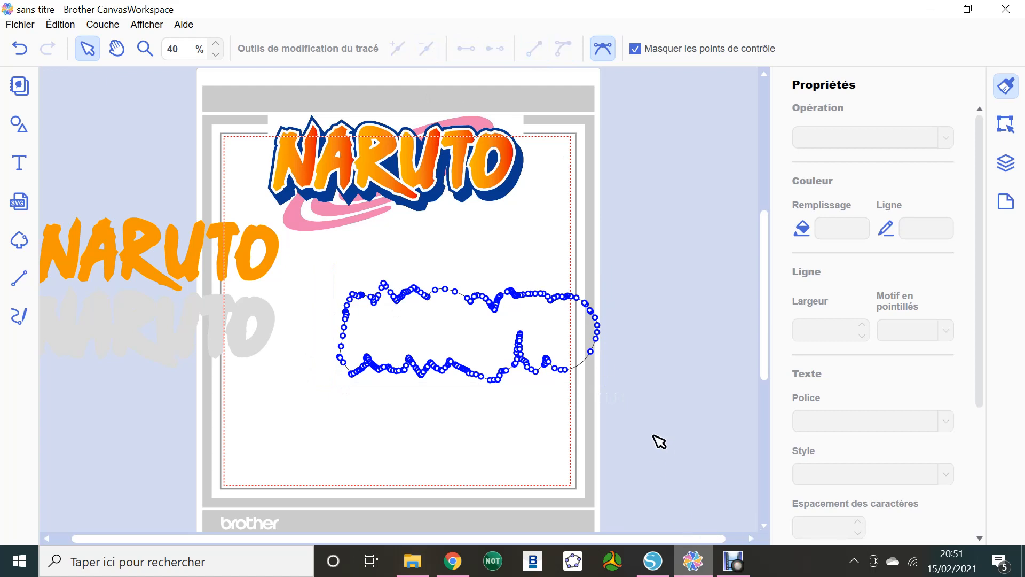
pyautogui.press('Escape')
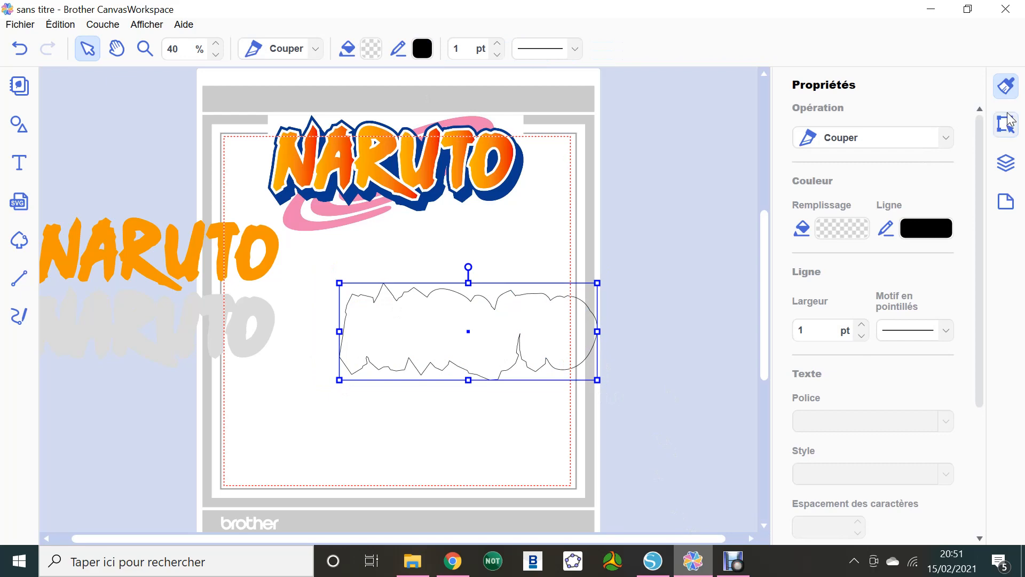
# - Make the NARUTO outline's line colour transparent and fill the shape with dark blue #112270
pyautogui.click(930, 230)
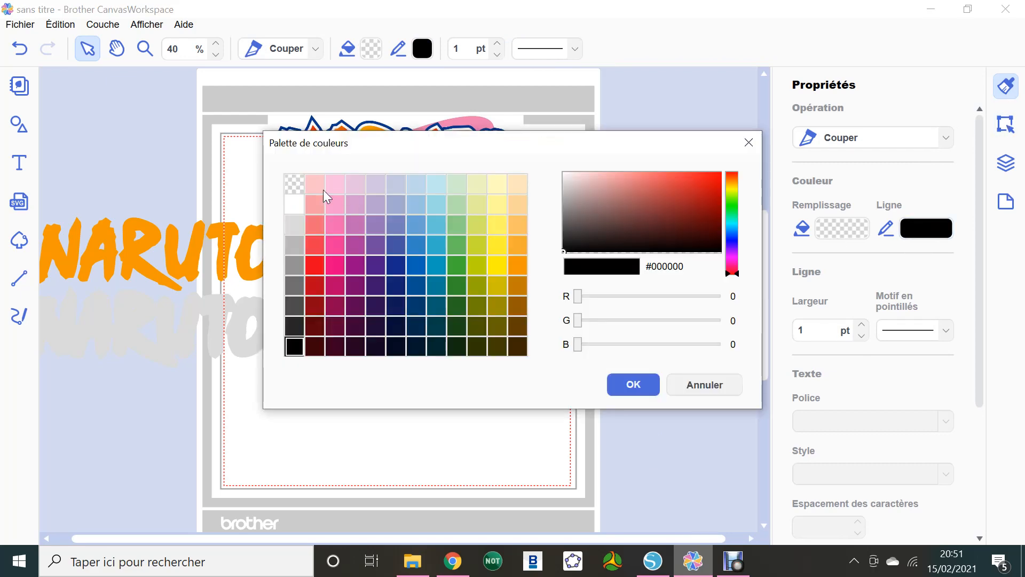
pyautogui.click(616, 390)
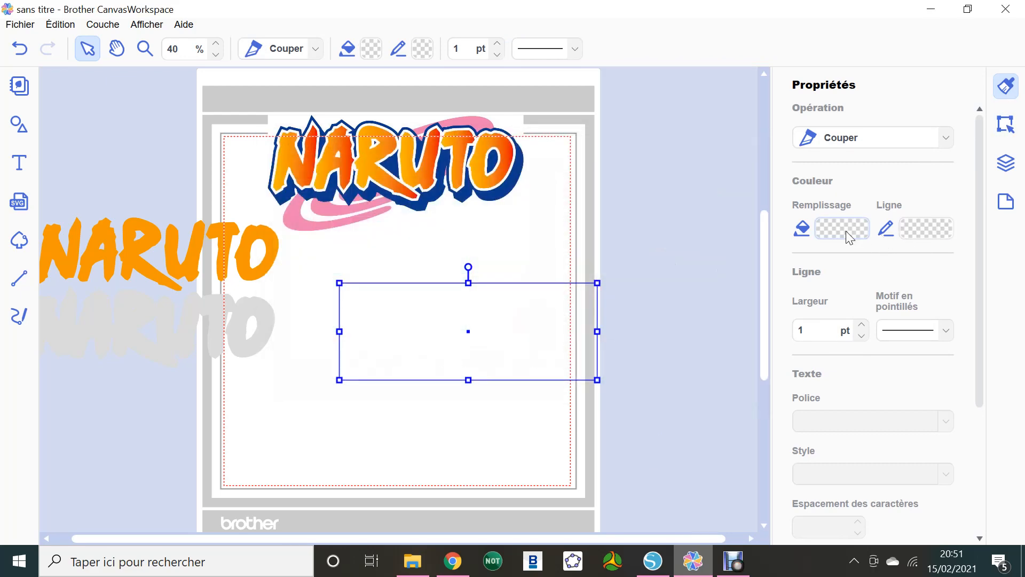
pyautogui.click(849, 230)
pyautogui.click(395, 291)
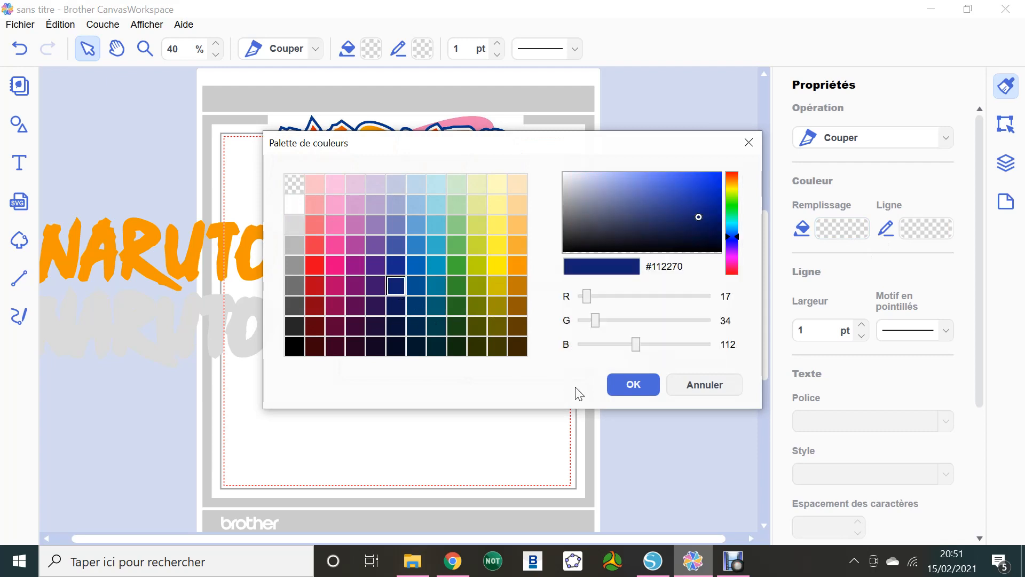
pyautogui.click(620, 384)
# - Place the light grey shape and the orange letters over the dark blue shape and centre-align all three horizontally and vertically
pyautogui.click(228, 321)
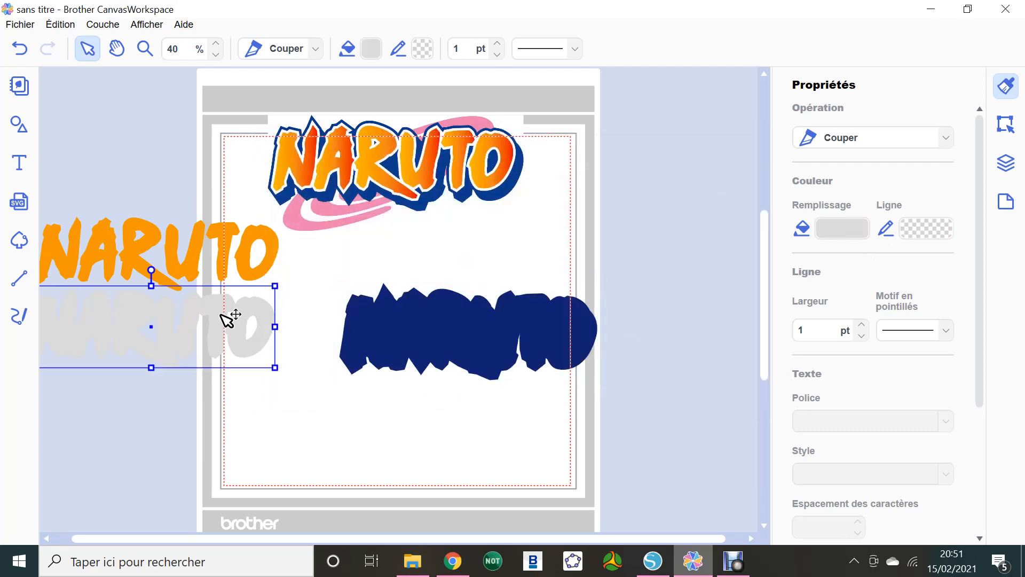
pyautogui.moveTo(228, 321); pyautogui.dragTo(415, 326)
pyautogui.moveTo(244, 265); pyautogui.dragTo(502, 349)
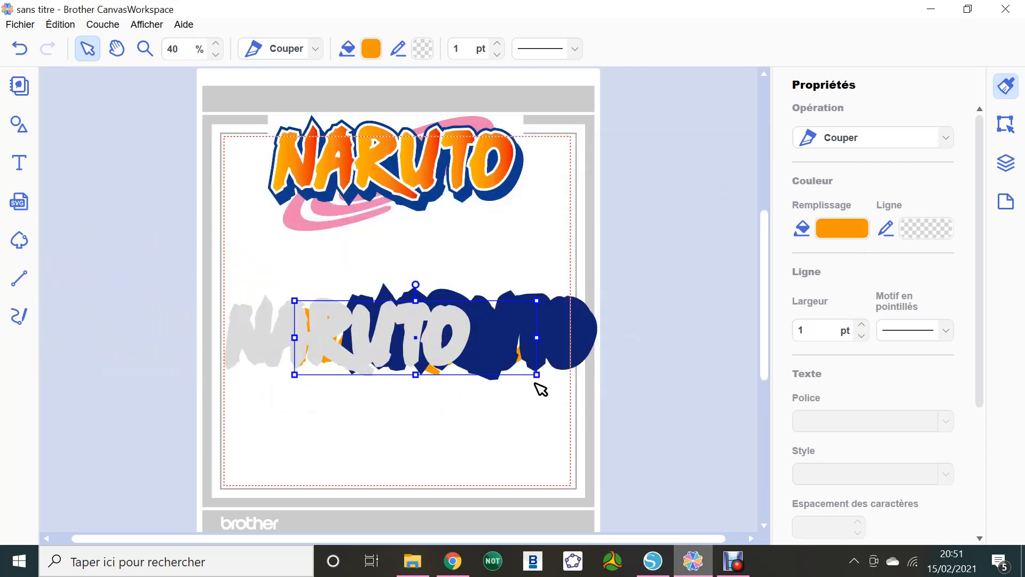
pyautogui.moveTo(535, 386); pyautogui.dragTo(409, 330)
pyautogui.click(1006, 122)
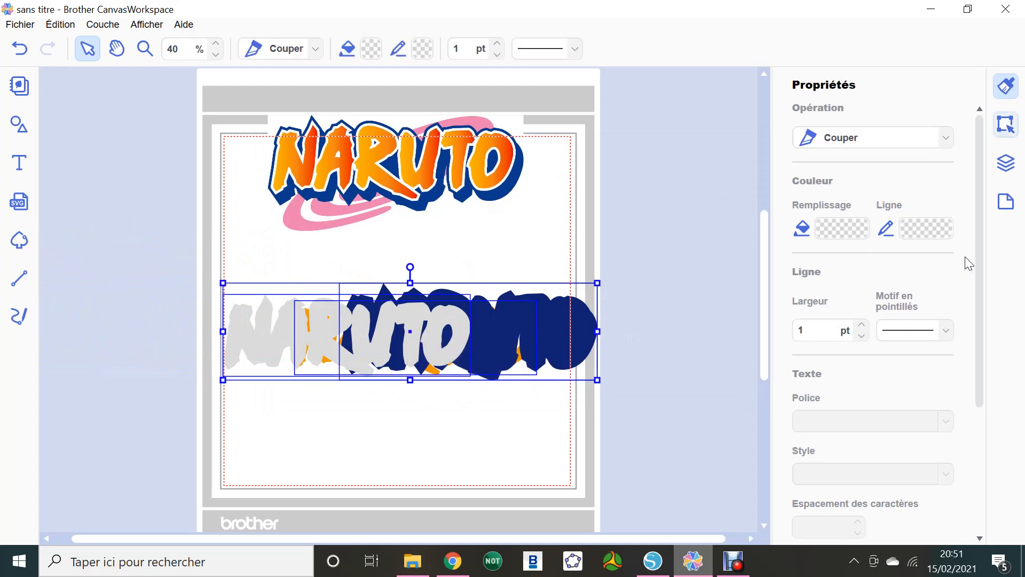
pyautogui.click(834, 451)
pyautogui.click(835, 483)
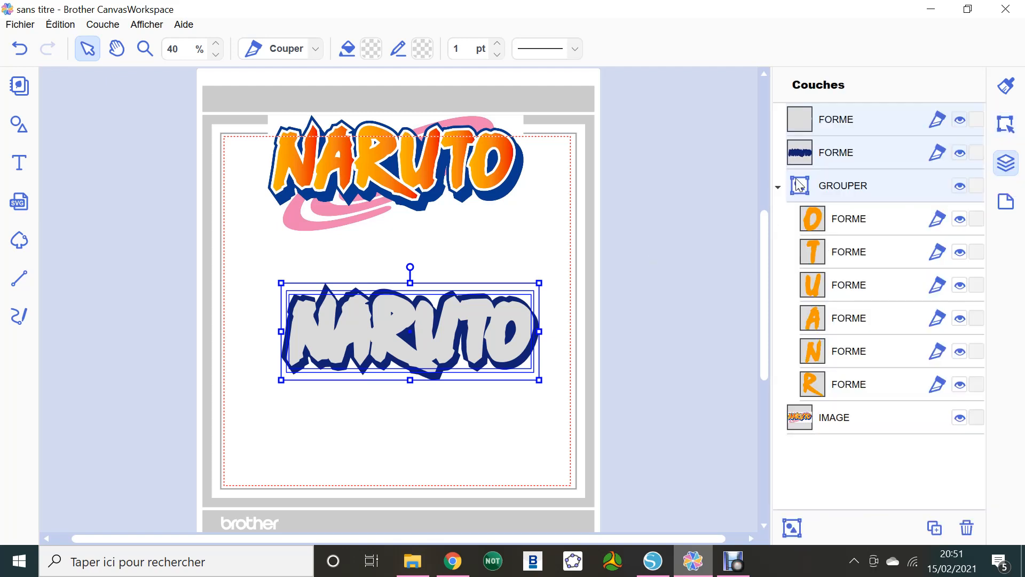
# - Collapse the orange letters group and bring it above the grey and dark blue shapes in the layer order
pyautogui.click(778, 188)
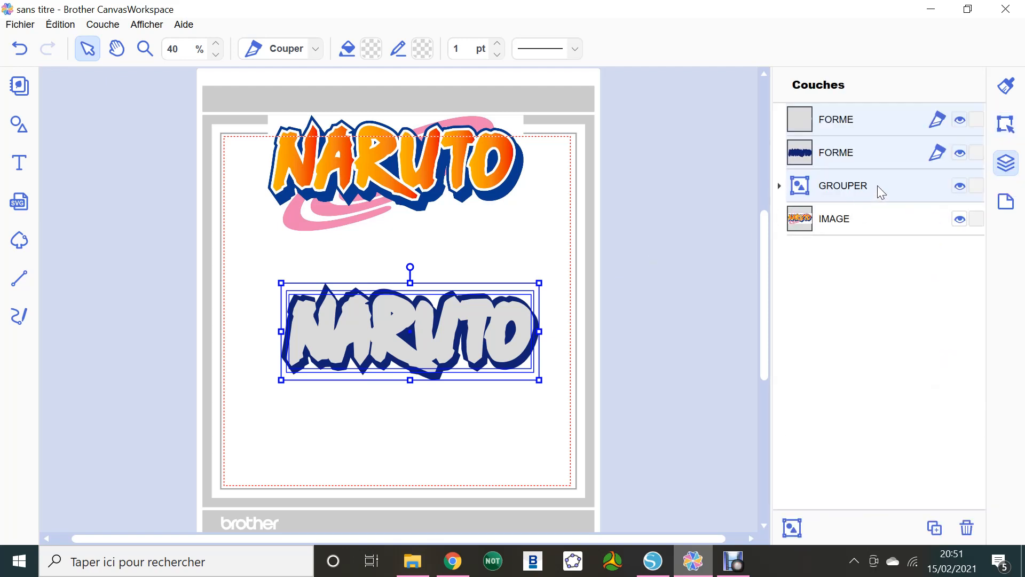
pyautogui.moveTo(878, 186)
pyautogui.mouseDown()
pyautogui.moveTo(878, 108)
pyautogui.moveTo(866, 180)
pyautogui.mouseUp()
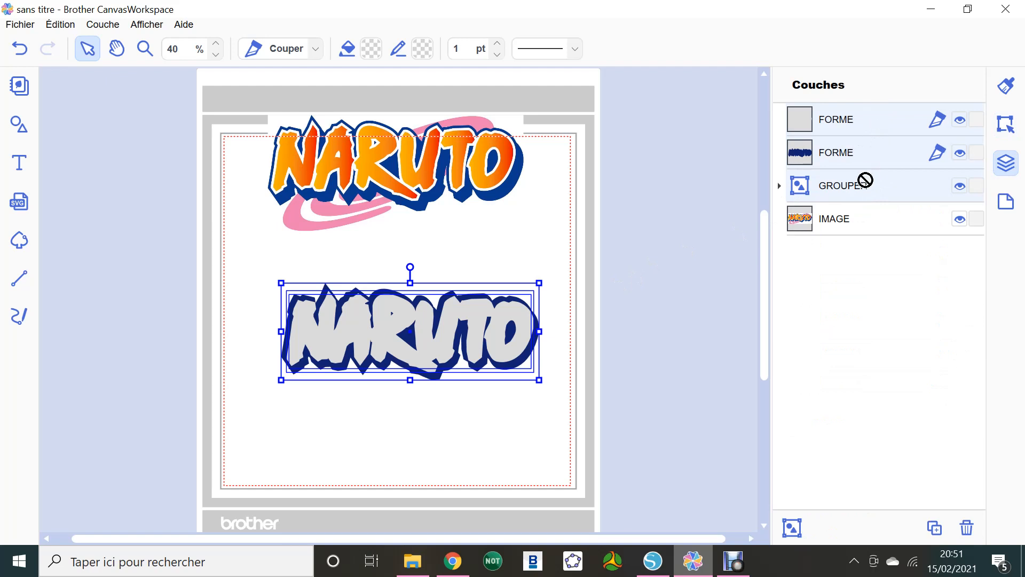
pyautogui.click(565, 339)
pyautogui.moveTo(897, 185); pyautogui.dragTo(902, 115)
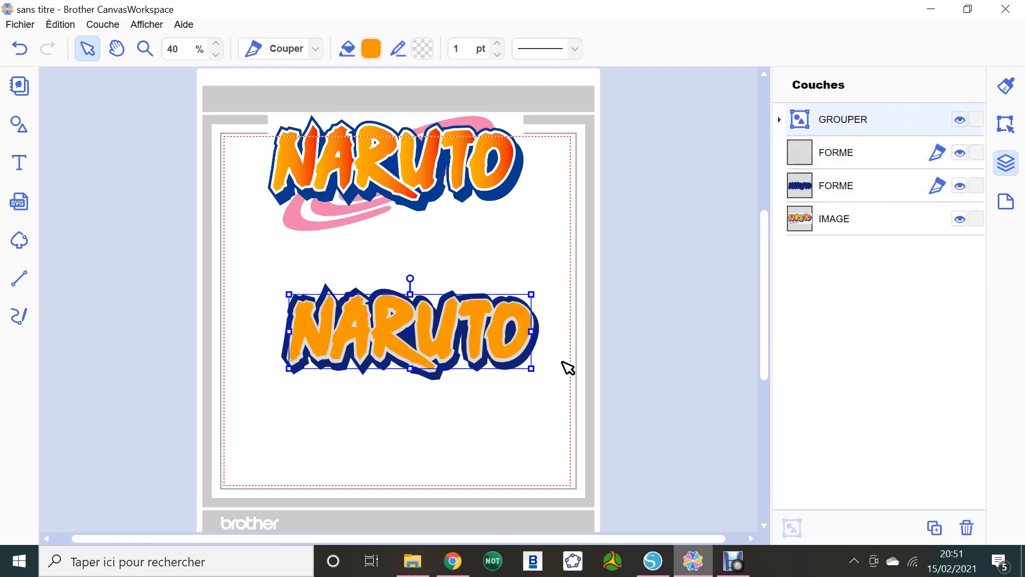
pyautogui.click(526, 414)
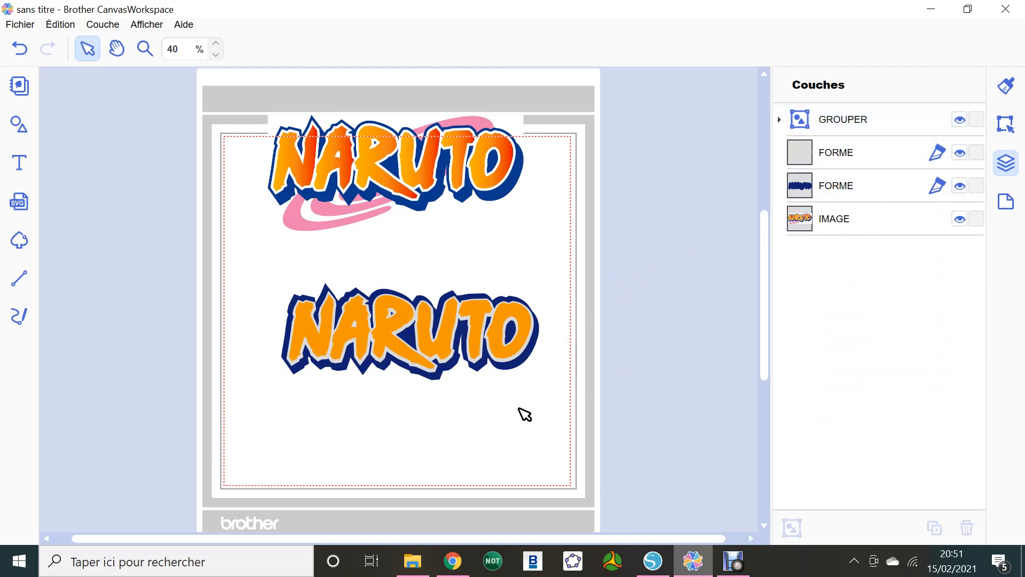
pyautogui.click(404, 336)
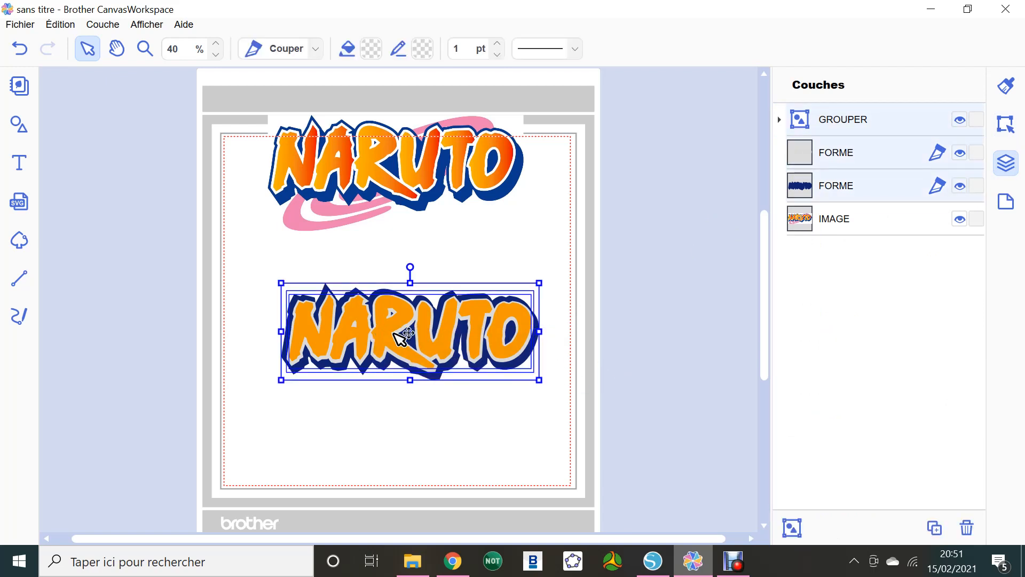
pyautogui.click(508, 396)
pyautogui.click(473, 315)
pyautogui.moveTo(474, 314); pyautogui.dragTo(483, 296)
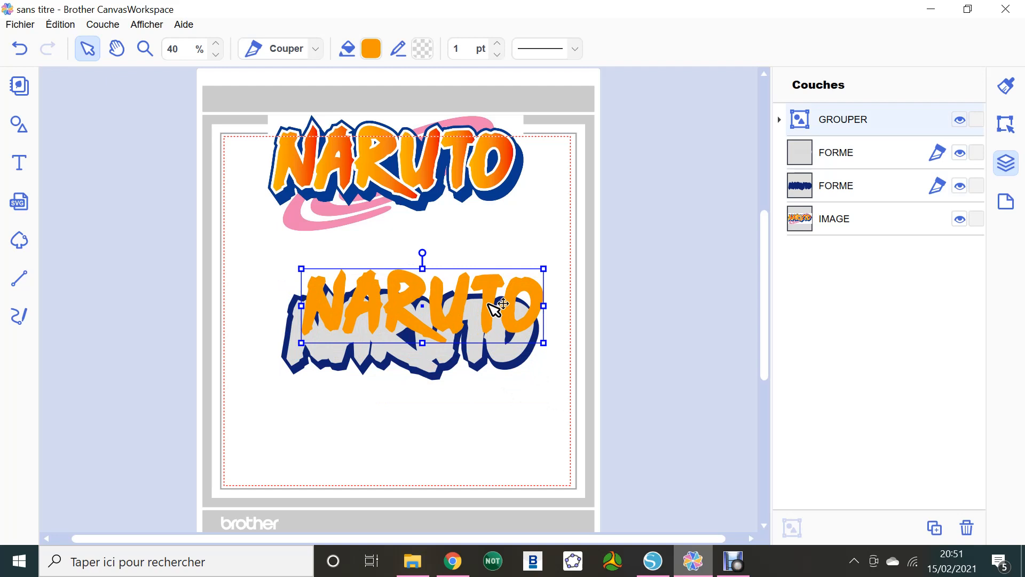
pyautogui.click(513, 356)
pyautogui.moveTo(518, 361); pyautogui.dragTo(532, 365)
pyautogui.moveTo(534, 418); pyautogui.dragTo(484, 311)
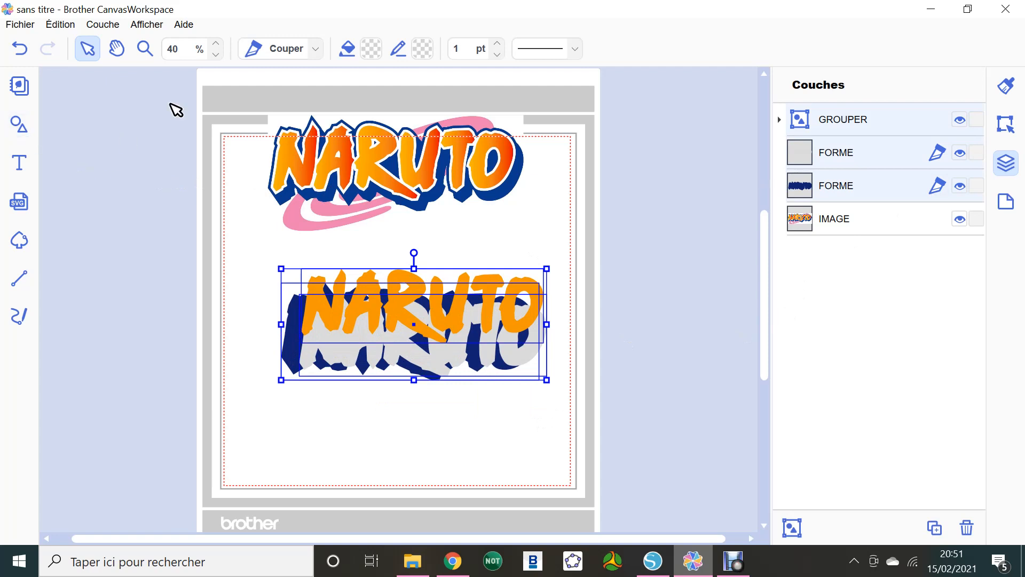
pyautogui.click(19, 50)
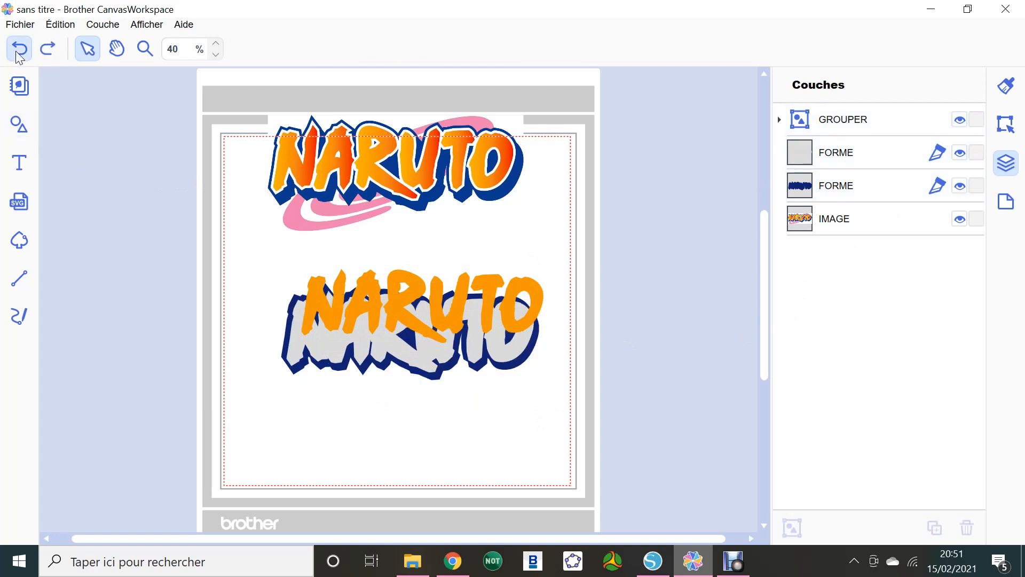
pyautogui.click(19, 50)
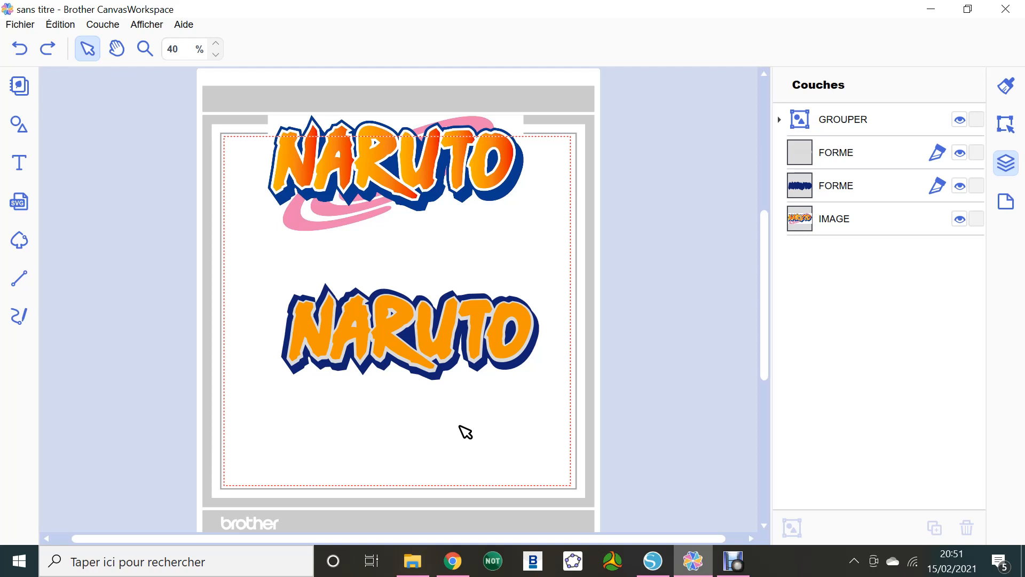
# - Nudge the orange letters group slightly downward over the light grey shape
pyautogui.click(395, 344)
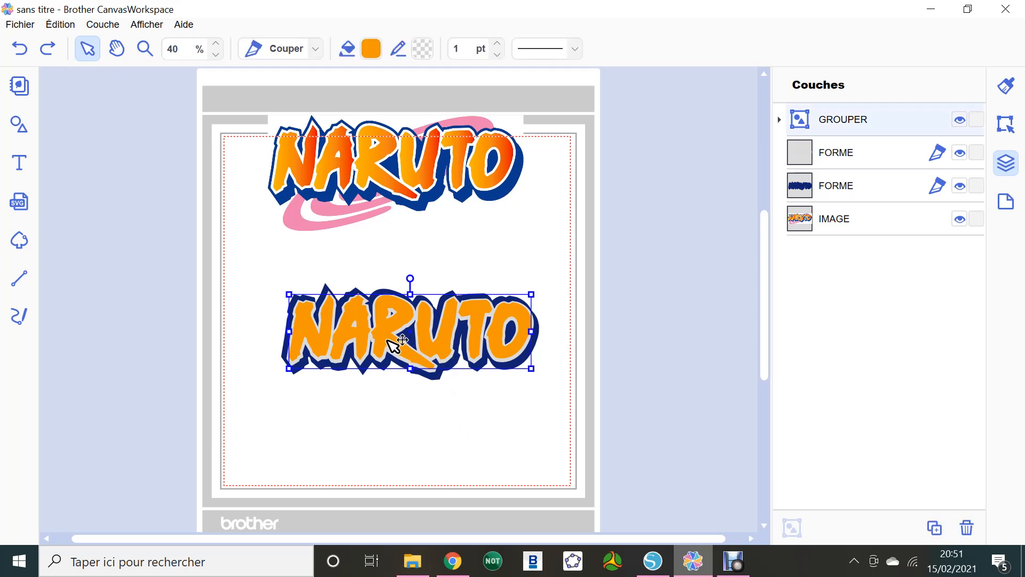
pyautogui.press('Down')
pyautogui.press('Down')
pyautogui.press('Down')
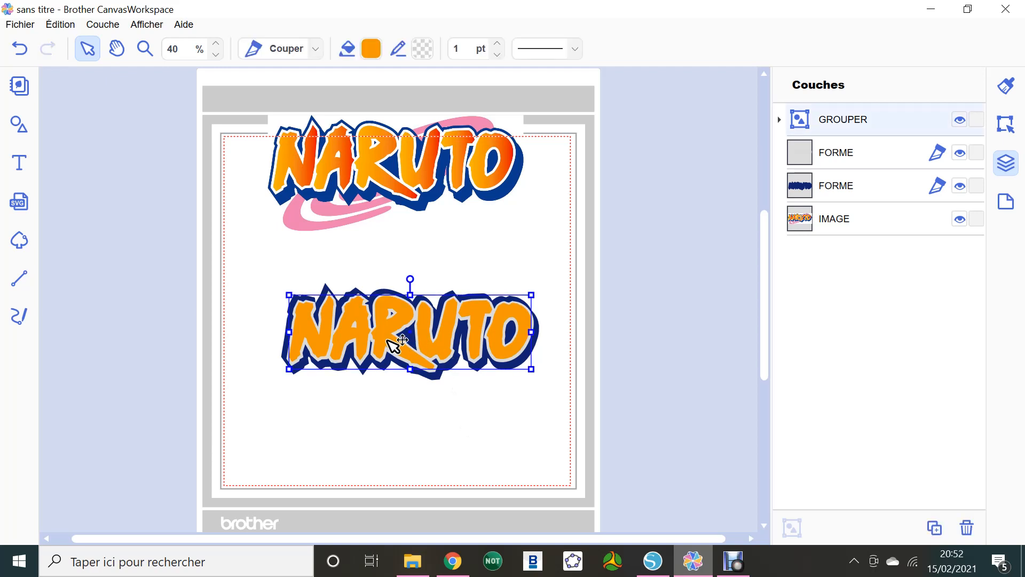
pyautogui.click(521, 413)
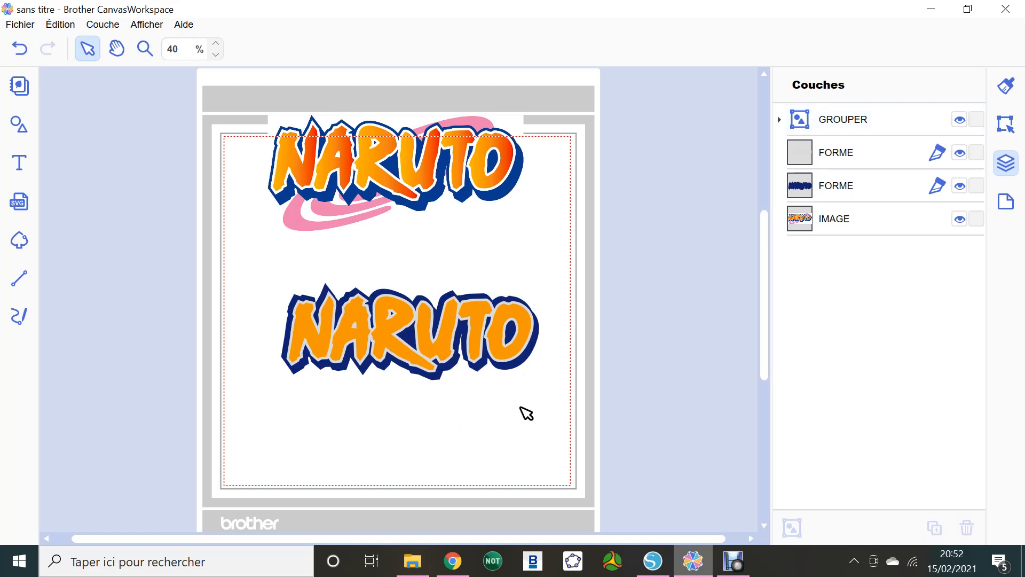
# - Separate the stacked layers: orange letters to the left of the mat, grey shape lower on the mat, dark blue shape up and right
pyautogui.click(482, 343)
pyautogui.moveTo(482, 343); pyautogui.dragTo(433, 433)
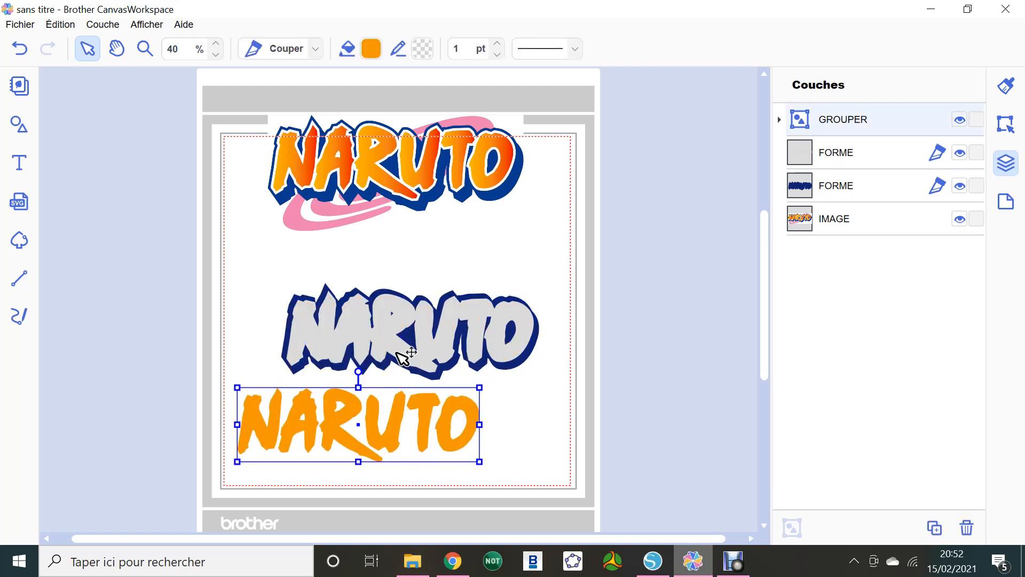
pyautogui.click(419, 366)
pyautogui.moveTo(419, 367); pyautogui.dragTo(456, 460)
pyautogui.click(470, 299)
pyautogui.moveTo(470, 299); pyautogui.dragTo(559, 246)
pyautogui.moveTo(389, 433); pyautogui.dragTo(200, 453)
# - Duplicate the orange letters group and the light grey shape, and place the grey copy over the dark blue shape
pyautogui.hotkey('ctrl', 'd')
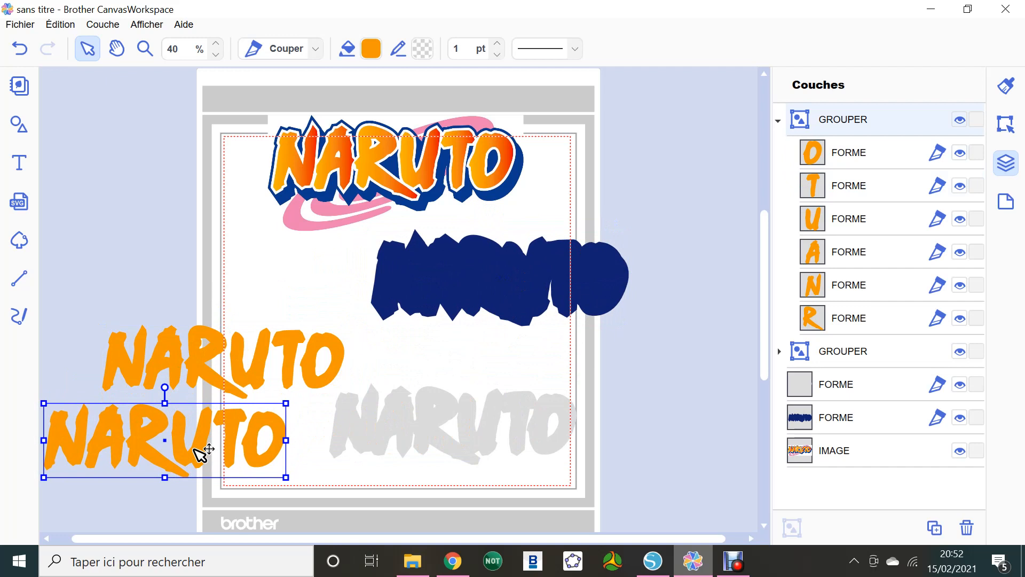
pyautogui.click(435, 426)
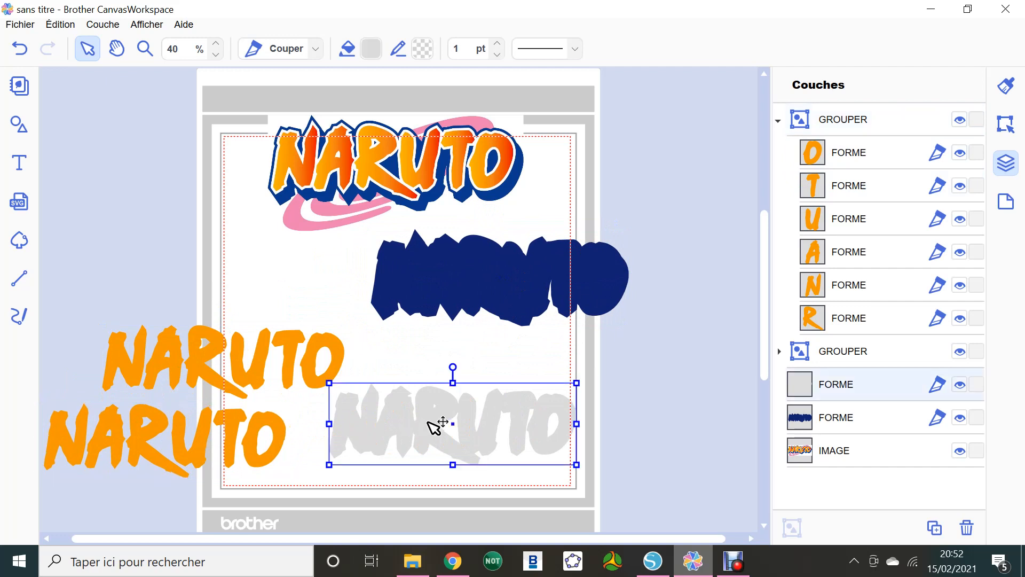
pyautogui.hotkey('ctrl', 'd')
pyautogui.moveTo(515, 435); pyautogui.dragTo(546, 308)
pyautogui.click(539, 303)
pyautogui.moveTo(688, 394); pyautogui.dragTo(591, 295)
pyautogui.click(697, 357)
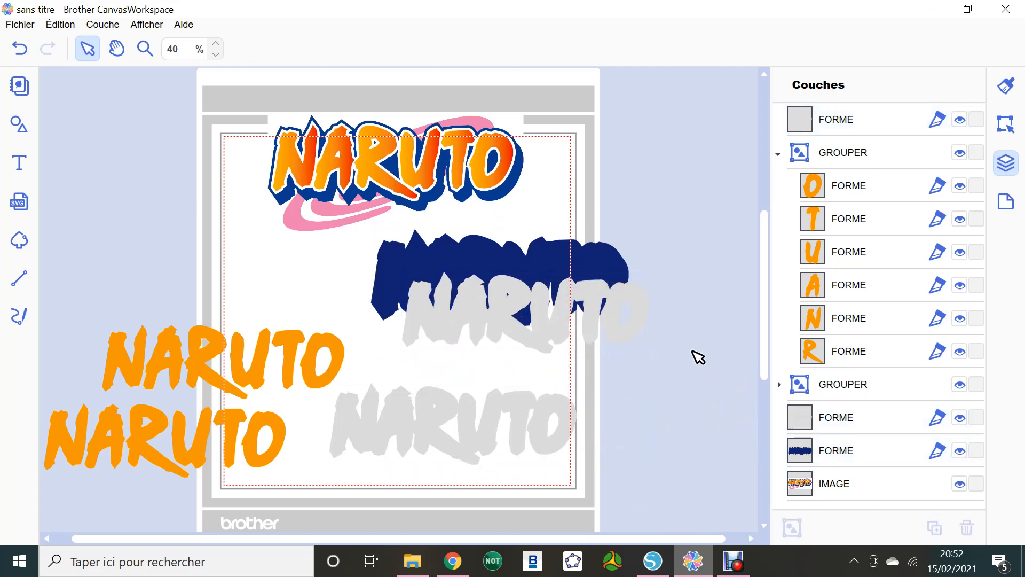
# - Centre-align the grey copy and the dark blue shape horizontally and vertically, and select only the grey copy
pyautogui.moveTo(696, 359); pyautogui.dragTo(594, 273)
pyautogui.click(1006, 123)
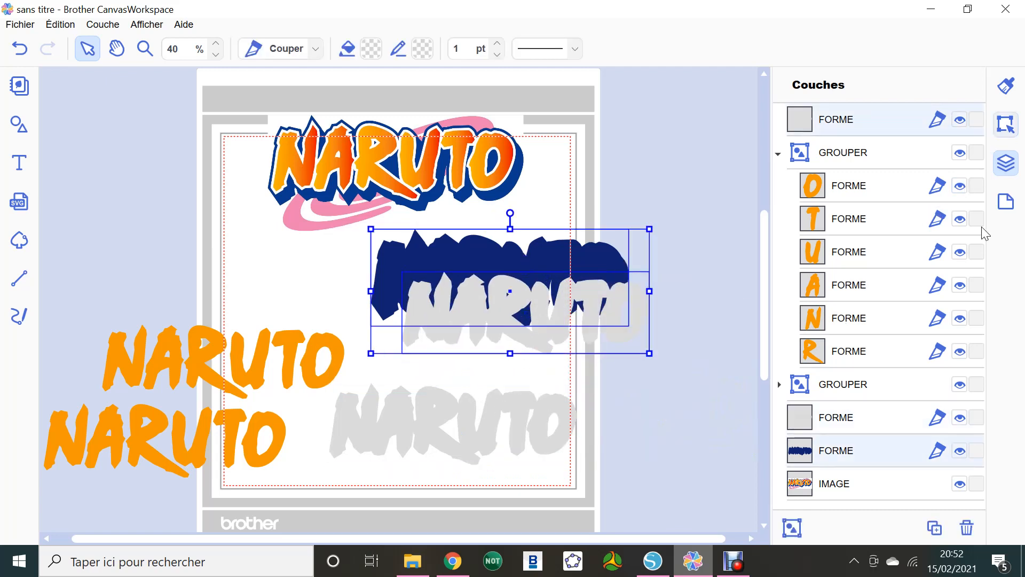
pyautogui.click(834, 451)
pyautogui.click(834, 480)
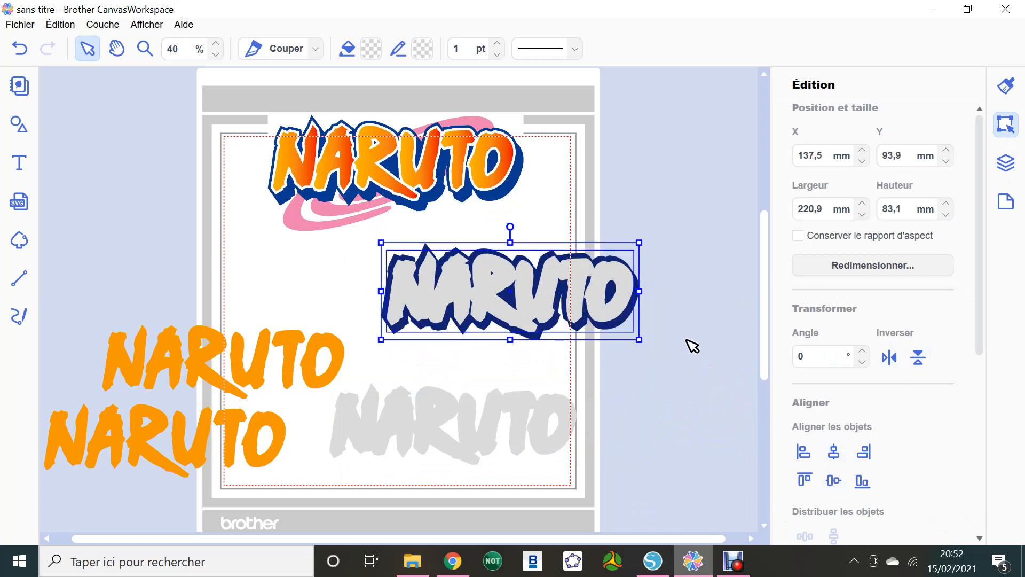
pyautogui.click(689, 350)
pyautogui.click(429, 297)
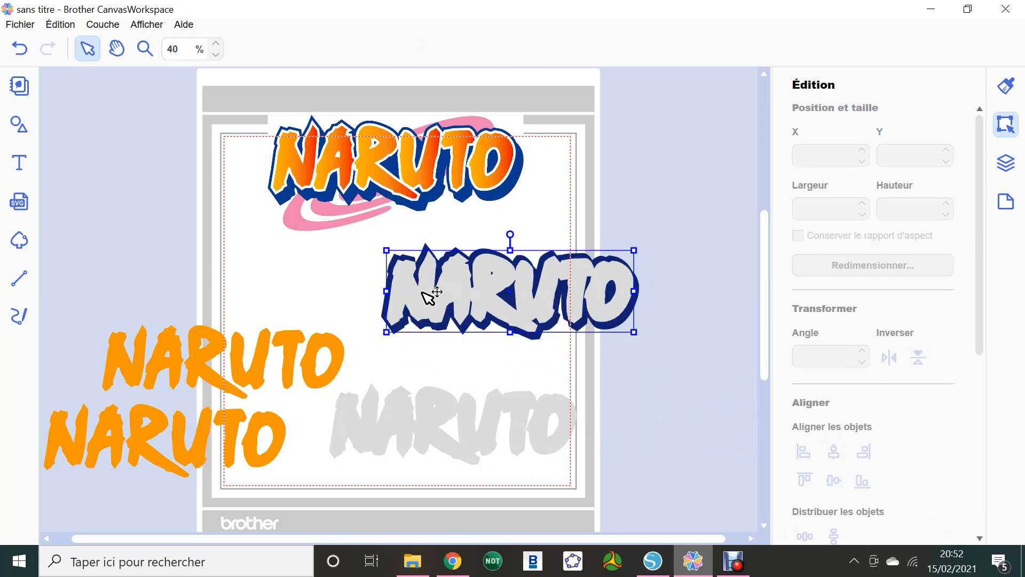
# - Nudge the grey copy over the dark blue shape to about X 141.3 mm, Y 100.4 mm
pyautogui.press('Left')
pyautogui.press('Left')
pyautogui.press('Left')
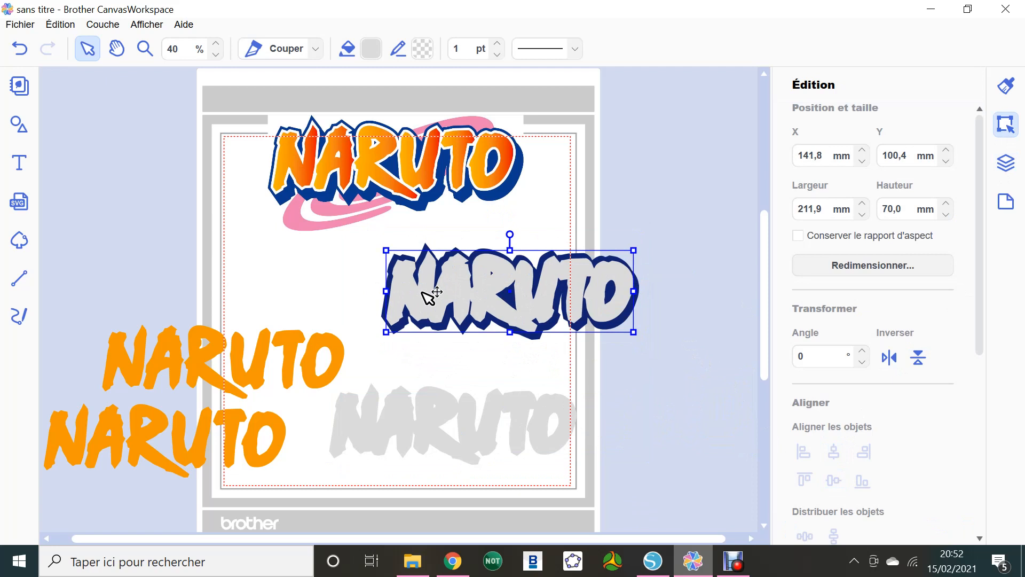
pyautogui.press('Left')
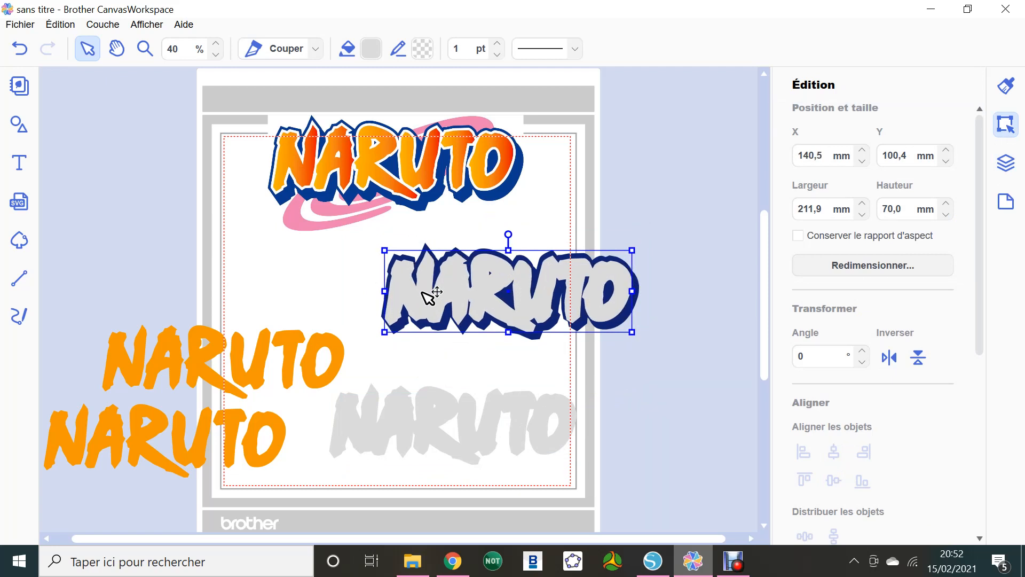
pyautogui.press('Right')
pyautogui.press('Right')
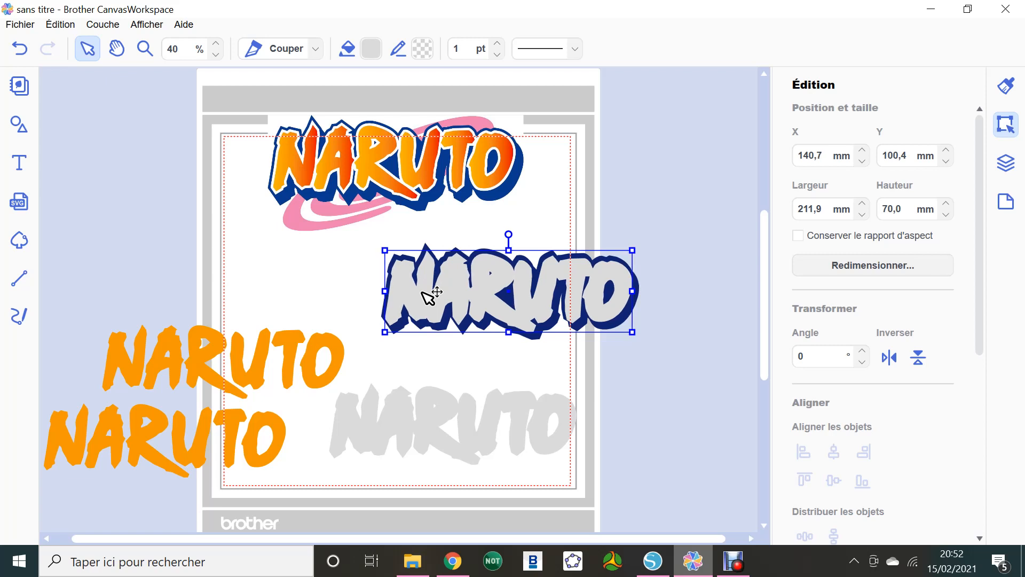
pyautogui.press('Down')
pyautogui.press('Left')
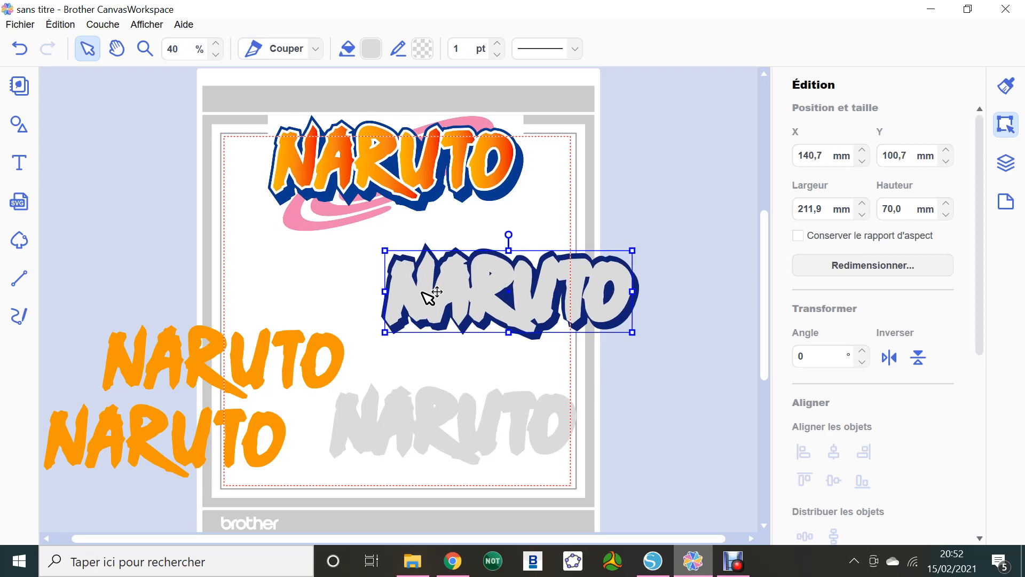
pyautogui.press('Up')
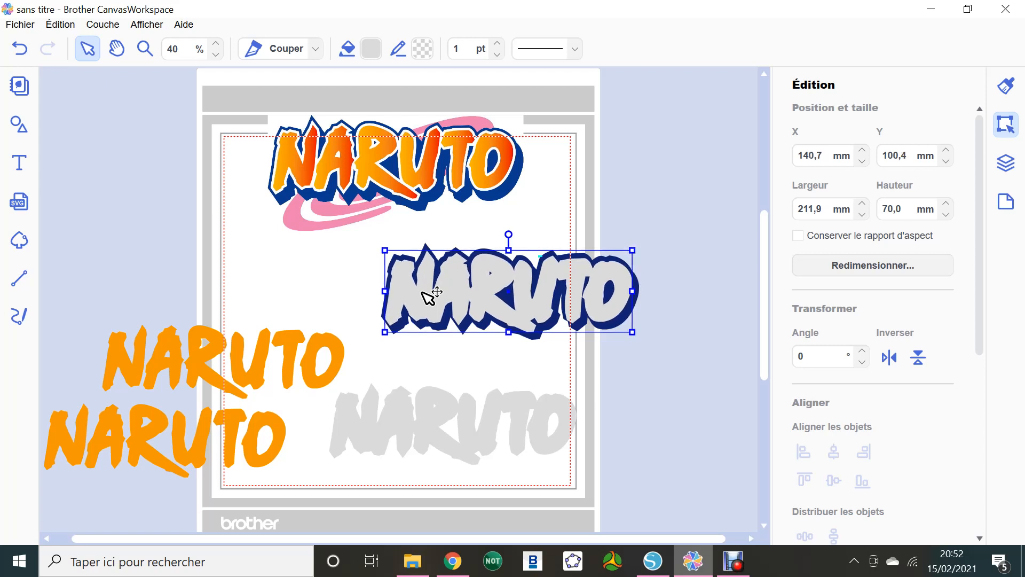
pyautogui.press('Right')
pyautogui.press('Right')
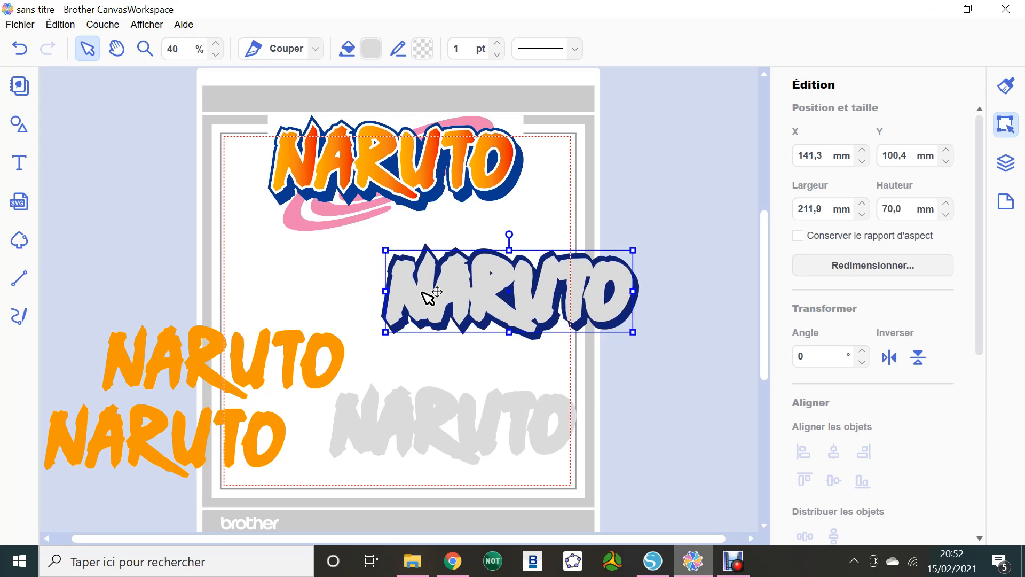
# - Subtract the grey copy from the dark blue shape, leaving only the dark blue outline, and select that outline
pyautogui.moveTo(651, 341); pyautogui.dragTo(575, 286)
pyautogui.scroll(-5, 886, 466)
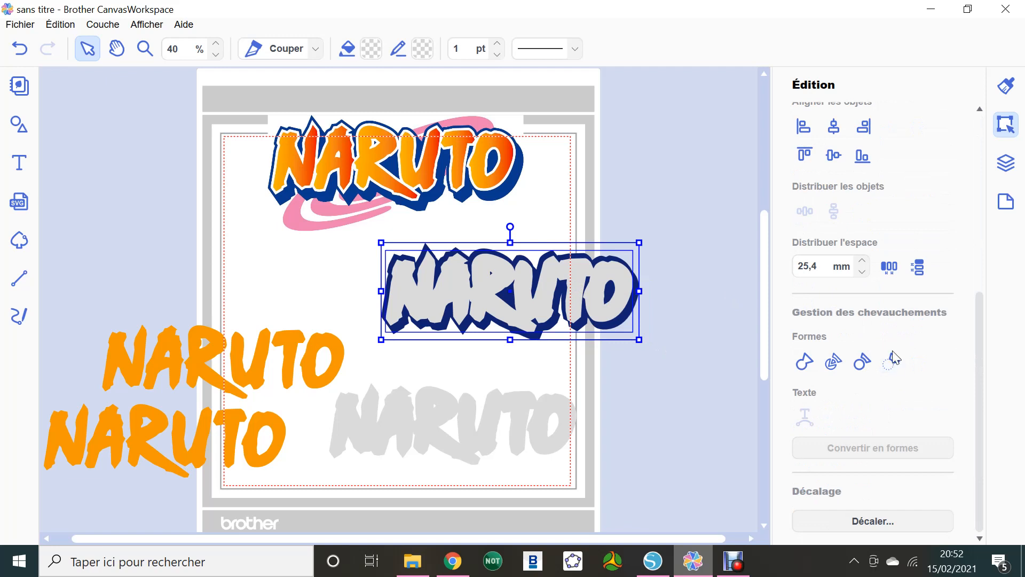
pyautogui.click(892, 362)
pyautogui.click(648, 382)
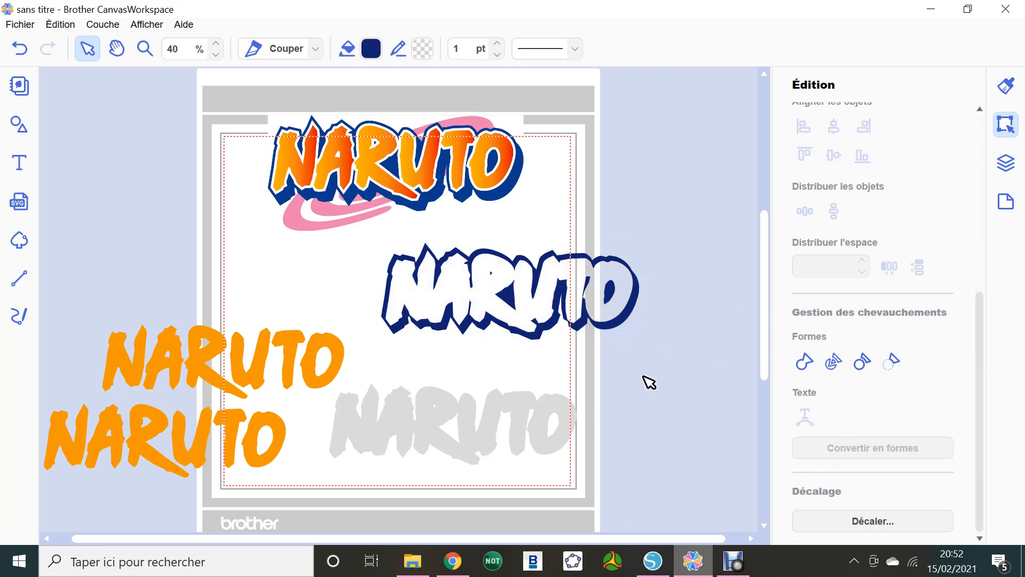
pyautogui.click(617, 324)
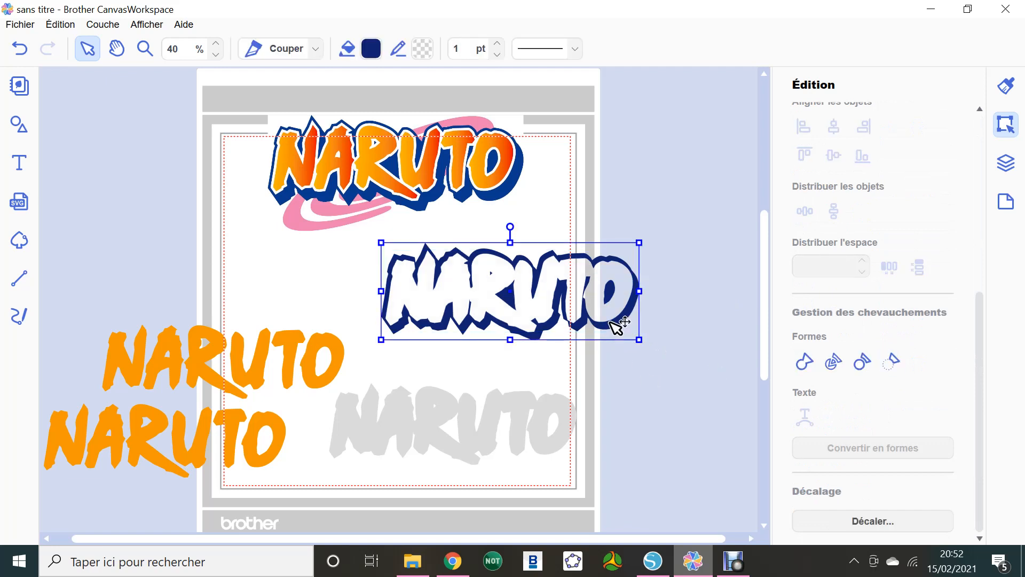
# - Place one orange letters group over the remaining light grey shape and centre-align the two horizontally and vertically
pyautogui.click(318, 380)
pyautogui.moveTo(493, 424); pyautogui.dragTo(529, 431)
pyautogui.moveTo(584, 459); pyautogui.dragTo(542, 434)
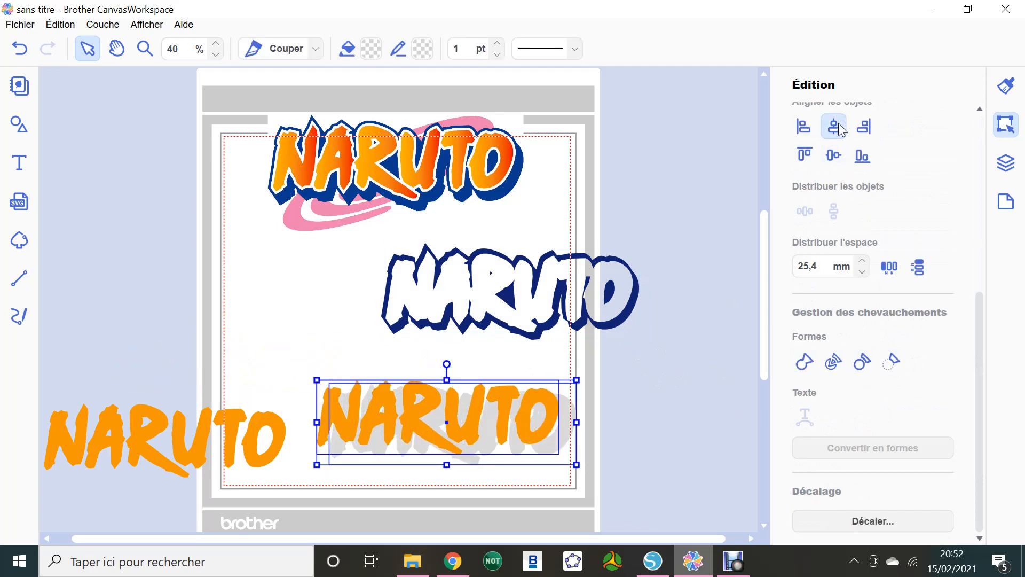
pyautogui.click(836, 156)
pyautogui.click(646, 414)
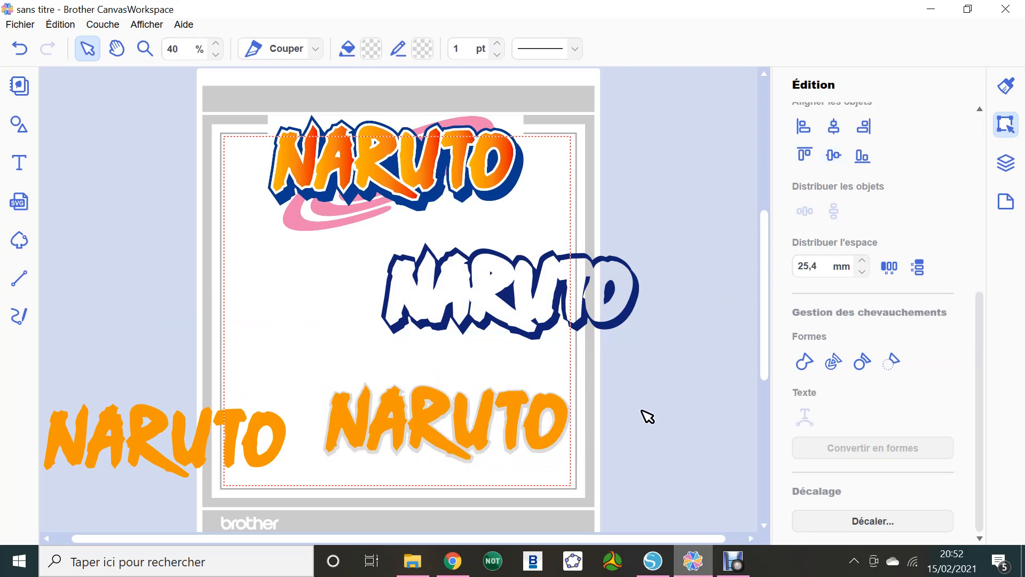
pyautogui.click(569, 421)
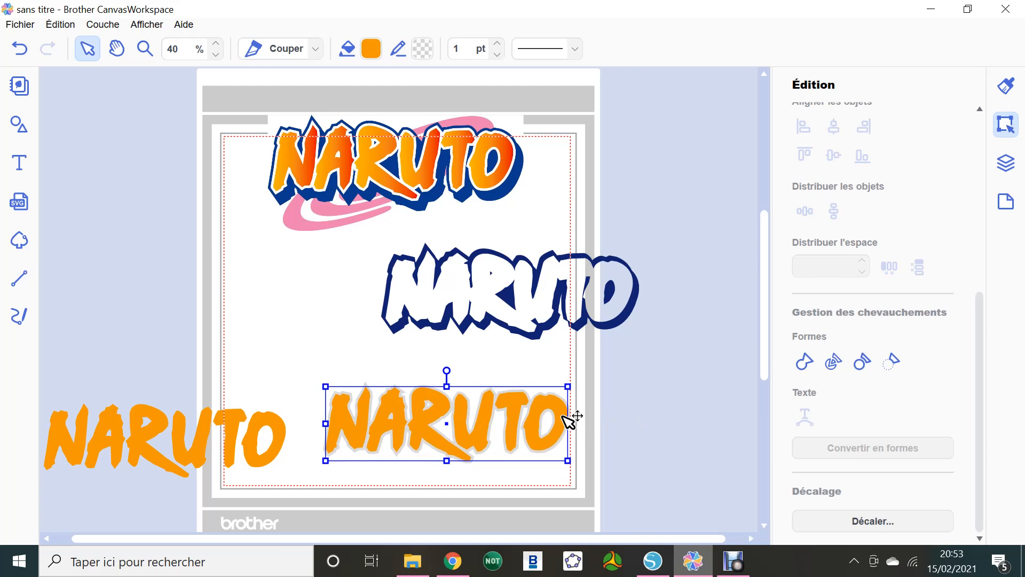
# - Subtract the overlaid orange letters from the light grey shape so that only a grey outline is left
pyautogui.moveTo(609, 444); pyautogui.dragTo(485, 396)
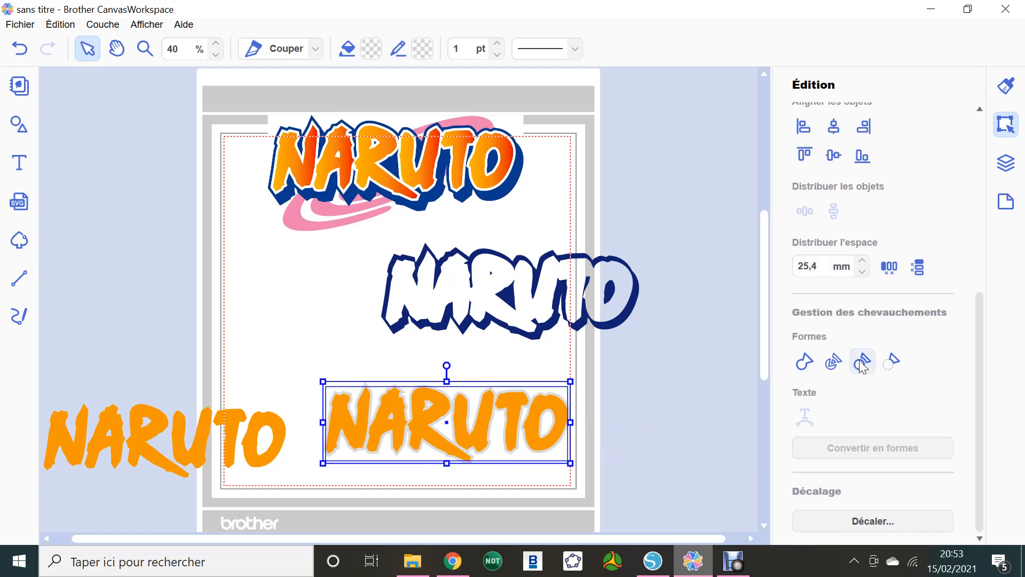
pyautogui.click(889, 363)
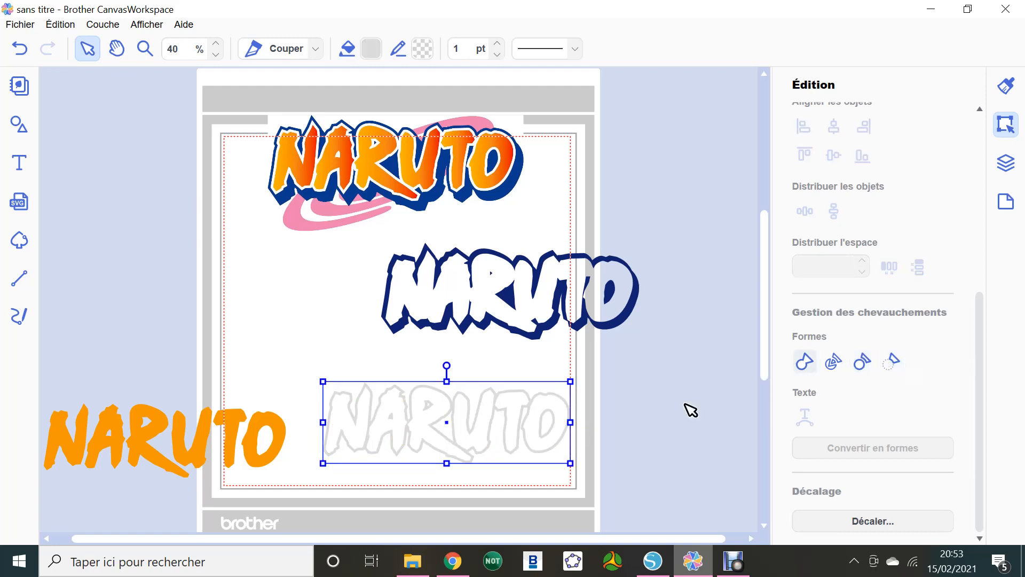
pyautogui.click(603, 439)
# - Move the grey outline and the remaining orange letters onto the dark blue outline, and centre-align all three horizontally and vertically
pyautogui.click(568, 430)
pyautogui.moveTo(567, 430); pyautogui.dragTo(627, 320)
pyautogui.moveTo(256, 460); pyautogui.dragTo(551, 327)
pyautogui.moveTo(613, 371); pyautogui.dragTo(550, 286)
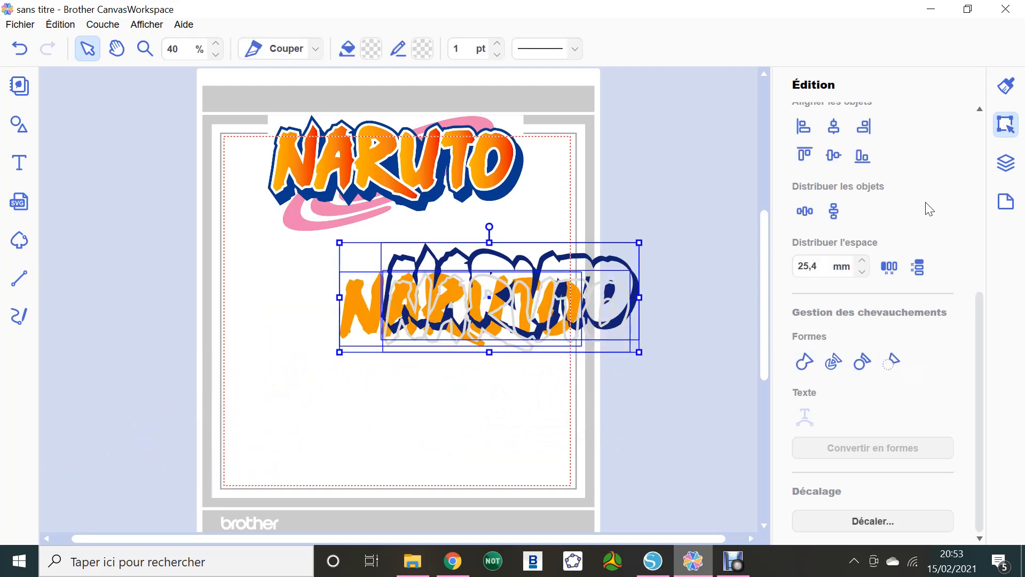
pyautogui.click(833, 126)
pyautogui.click(833, 155)
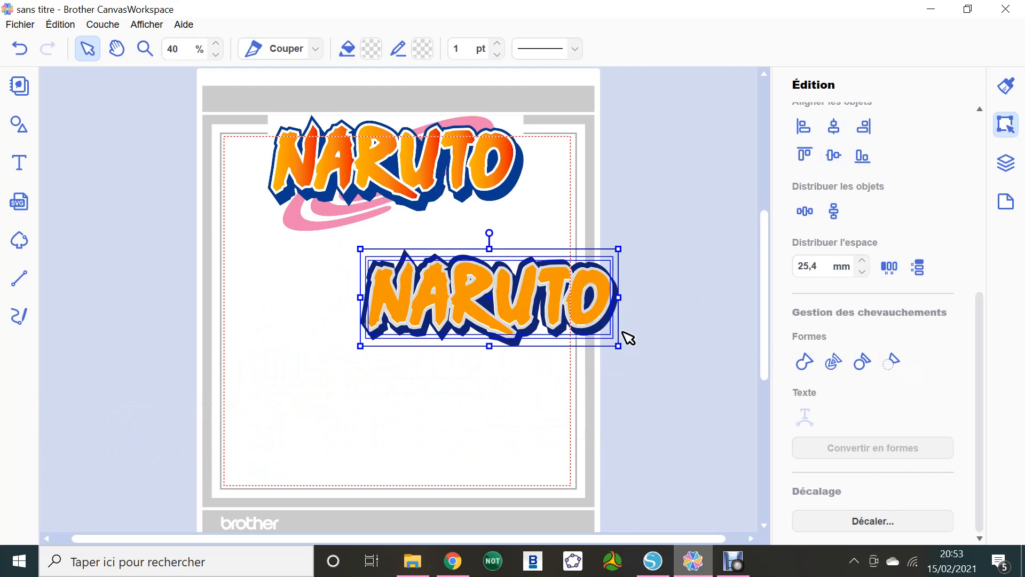
# - Nudge only the orange letters group slightly down inside the grey outline
pyautogui.click(606, 388)
pyautogui.click(585, 323)
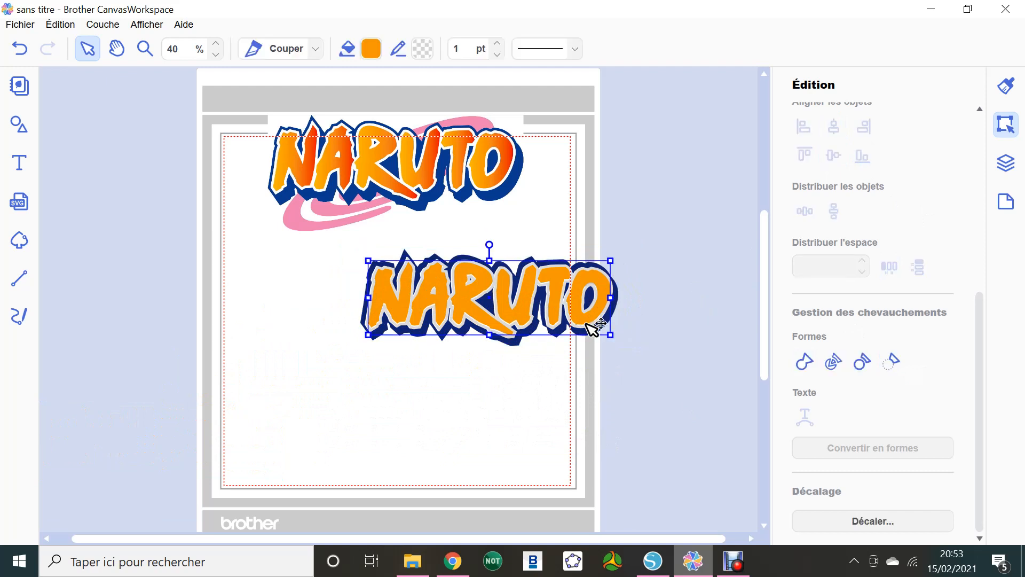
pyautogui.press('Down')
pyautogui.press('Down')
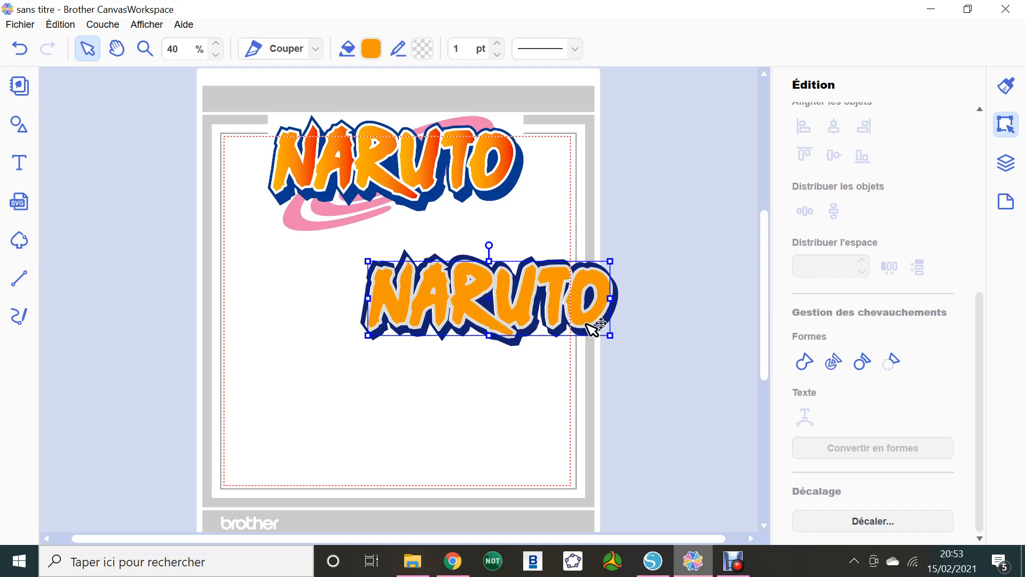
# - Move the whole stacked logo left into the mat's cutting area, and select only the orange letters group
pyautogui.moveTo(660, 382); pyautogui.dragTo(467, 320)
pyautogui.click(533, 398)
pyautogui.click(464, 319)
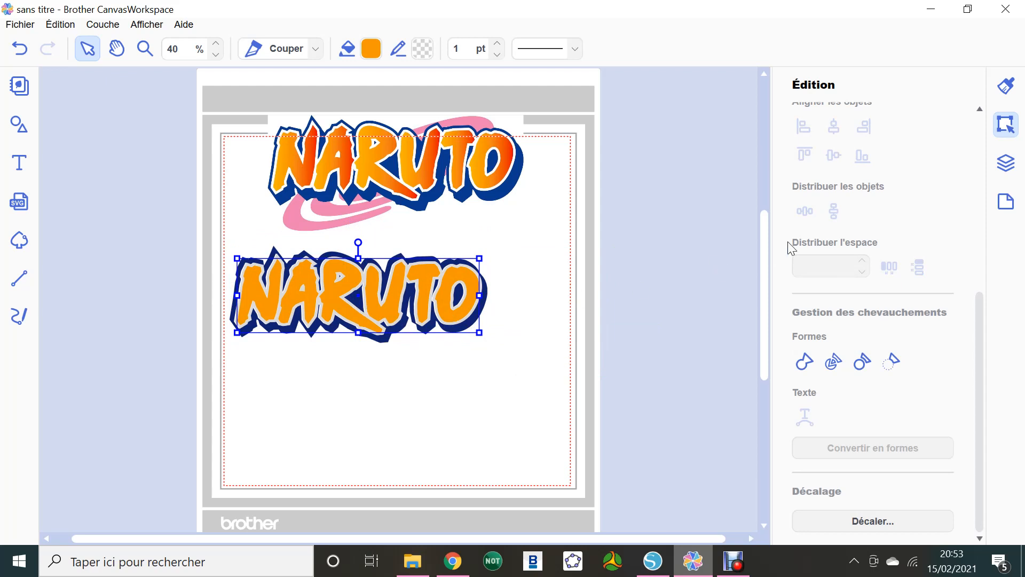
# - Collapse the orange letters group in the layer list and move it to the top of the layer order
pyautogui.click(1005, 163)
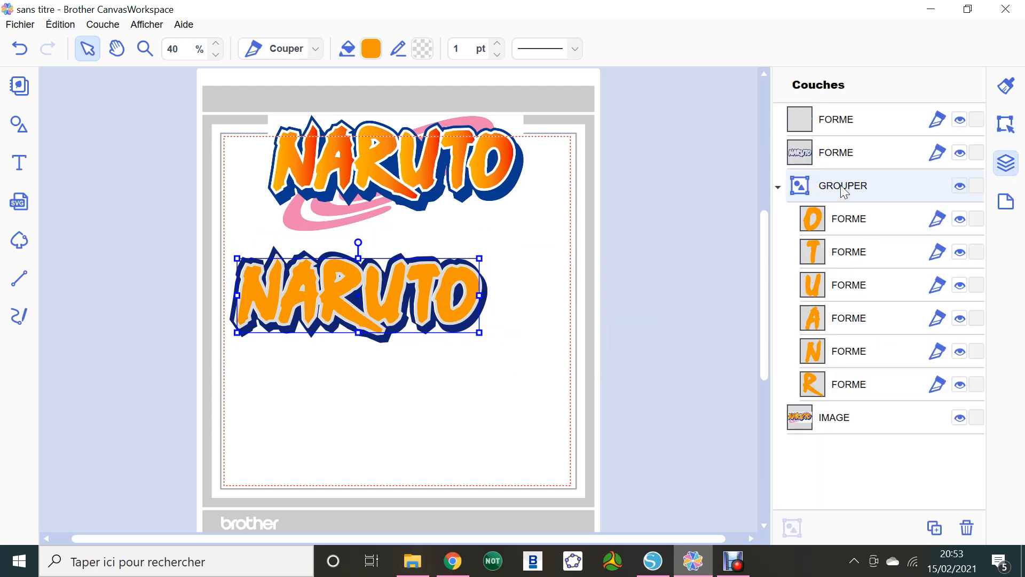
pyautogui.click(779, 188)
pyautogui.moveTo(849, 192); pyautogui.dragTo(850, 117)
pyautogui.click(511, 330)
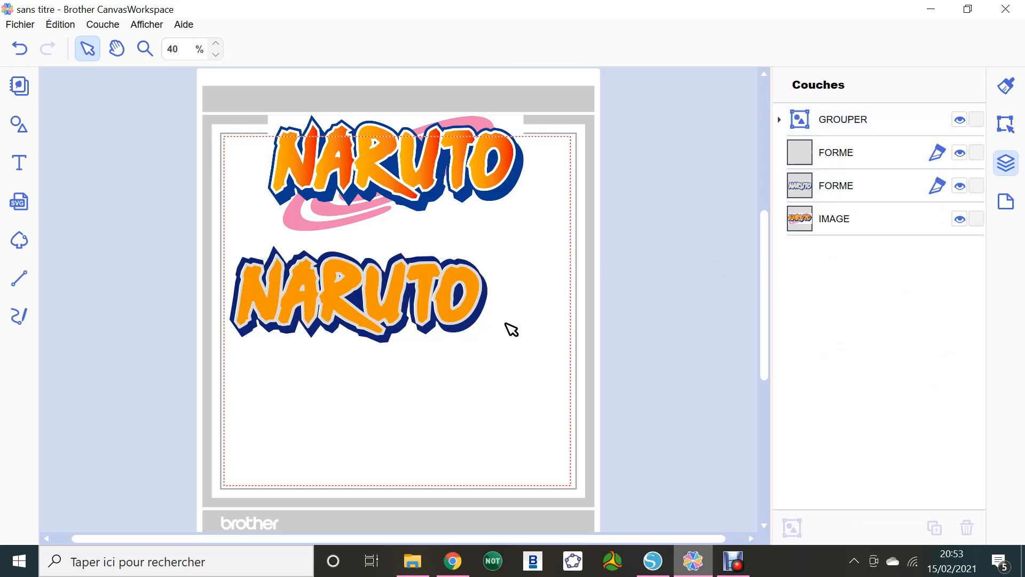
# - Move the orange letters and the grey outline off the stack to show the separate layers, and undo both moves
pyautogui.moveTo(466, 320); pyautogui.dragTo(464, 342)
pyautogui.moveTo(478, 271)
pyautogui.mouseDown()
pyautogui.moveTo(460, 288)
pyautogui.moveTo(463, 278)
pyautogui.moveTo(481, 283)
pyautogui.mouseUp()
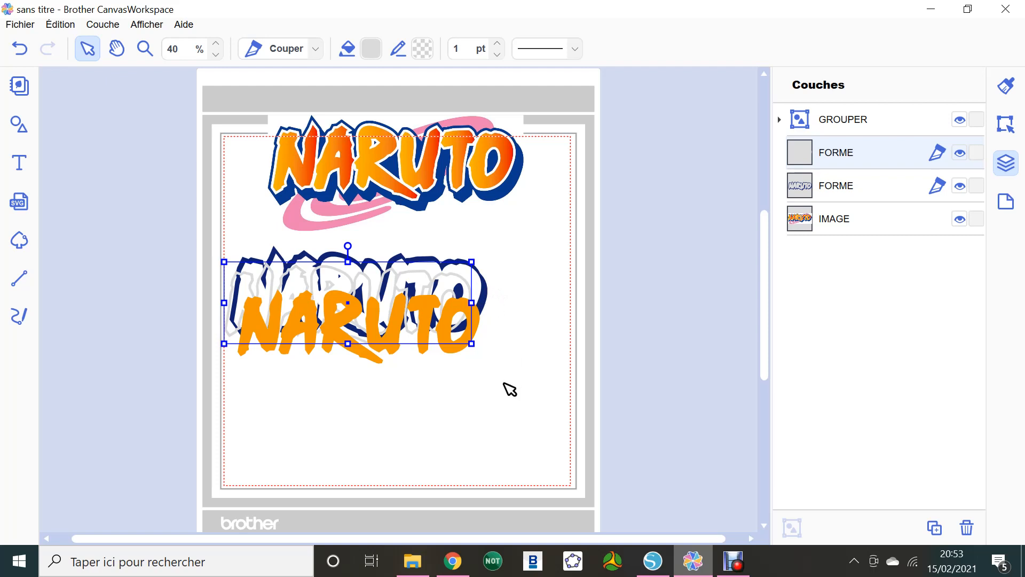
pyautogui.moveTo(502, 381); pyautogui.dragTo(409, 288)
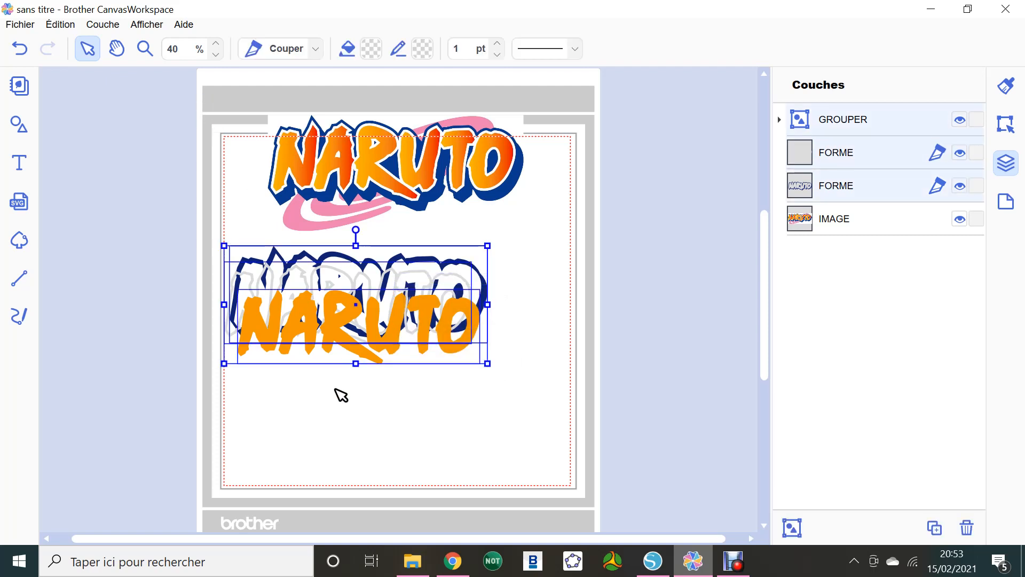
pyautogui.click(14, 54)
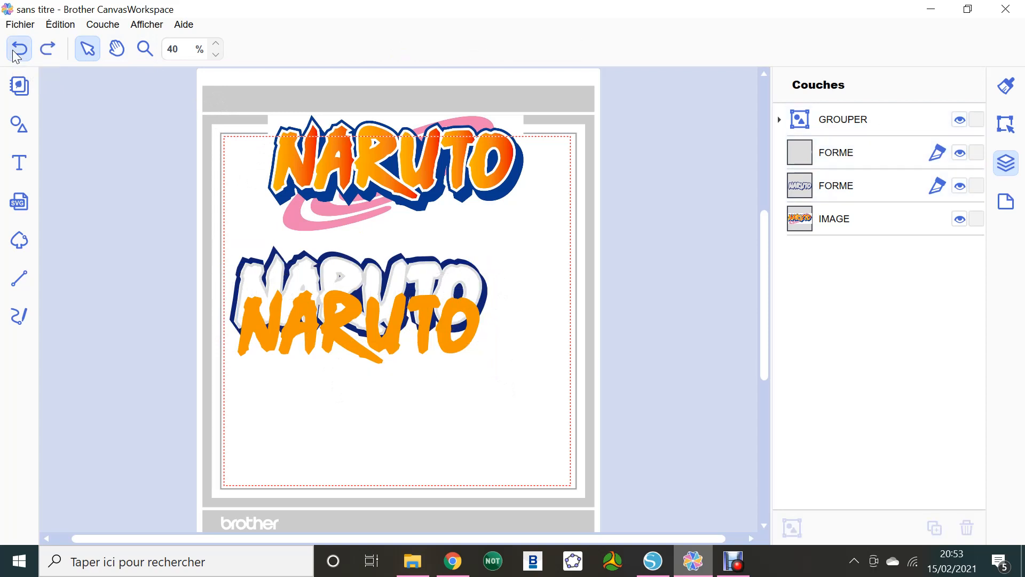
pyautogui.click(14, 53)
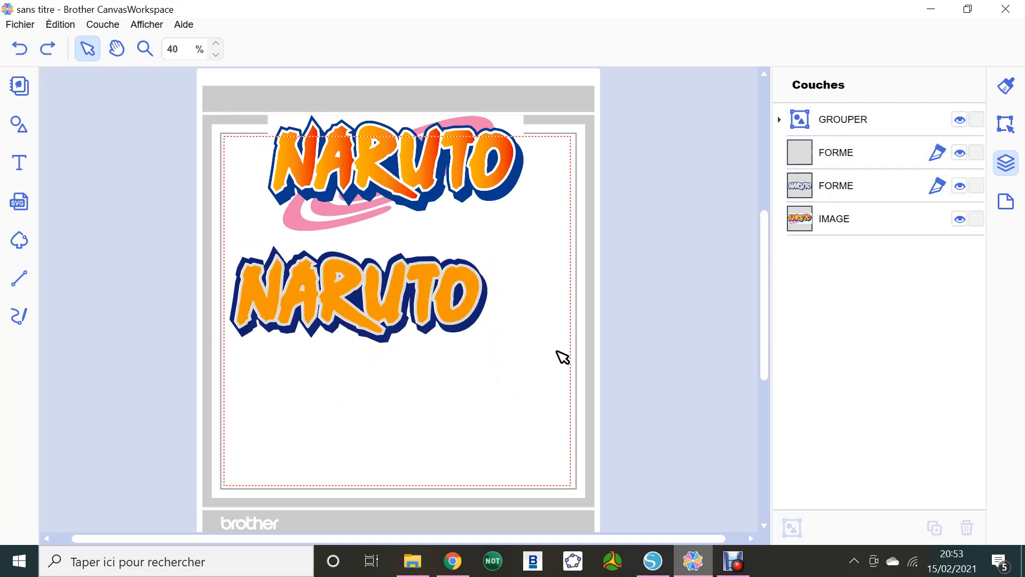